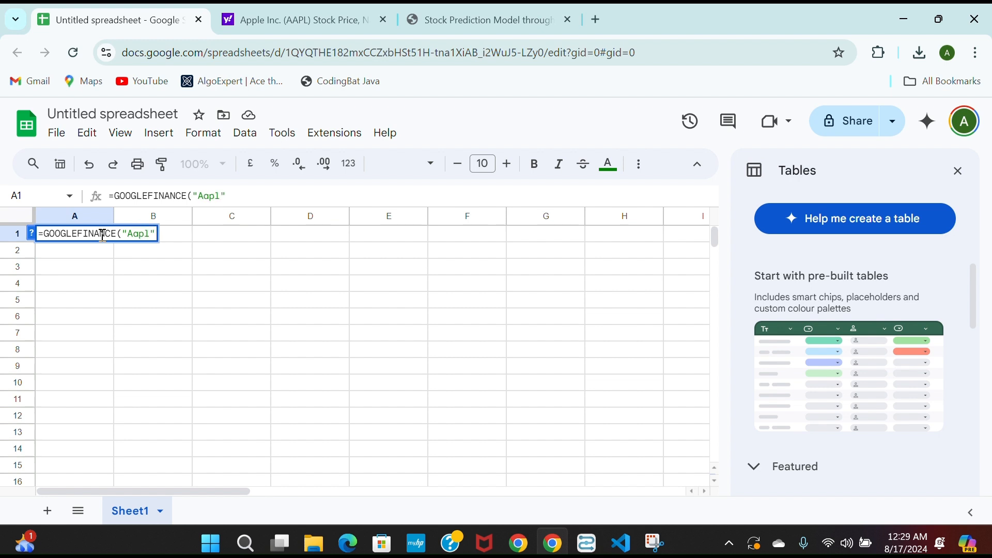
# Add "All" as the attribute argument after the Aapl ticker in the GOOGLEFINANCE formula in cell A1.
pyautogui.write(',')
pyautogui.press('BackSpace')
pyautogui.write('""')
pyautogui.write('All"')
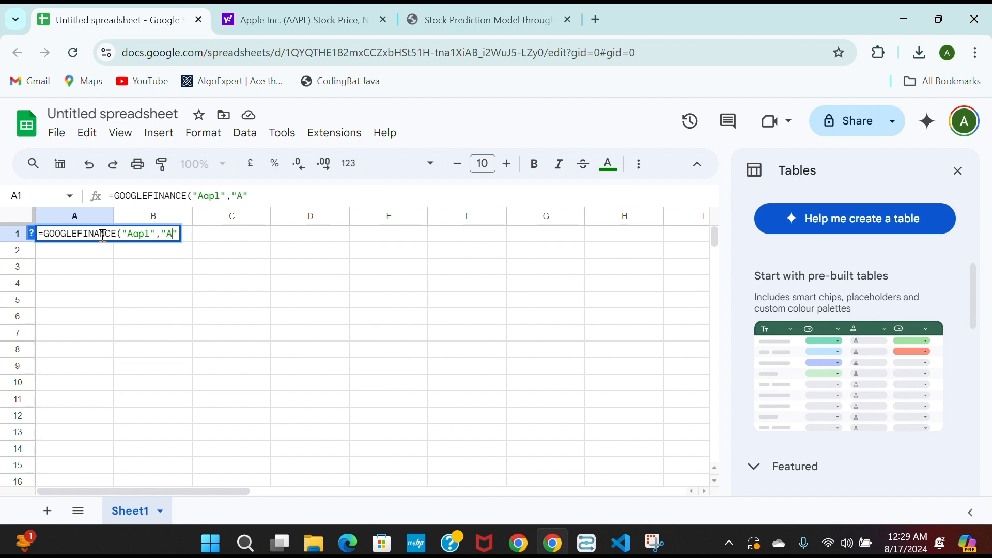
pyautogui.write(',')
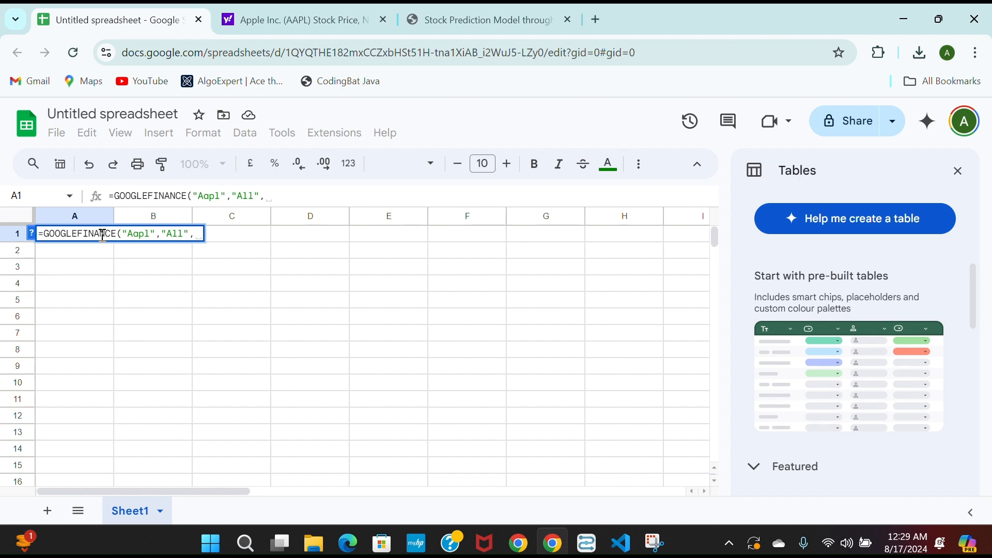
# Add DATE(2024,1,1) as the start date argument of the GOOGLEFINANCE formula.
pyautogui.write('Da')
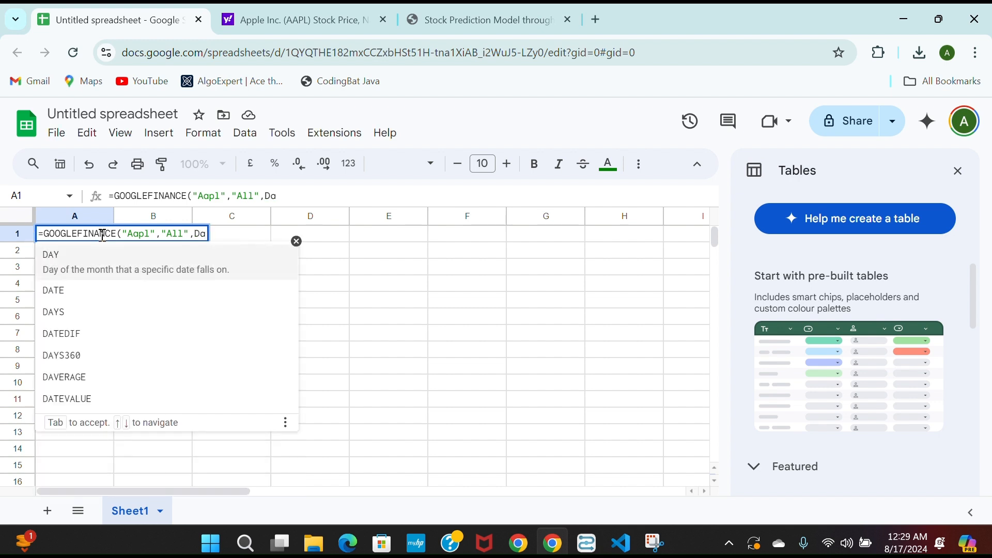
pyautogui.press('BackSpace')
pyautogui.write('At')
pyautogui.press('Tab')
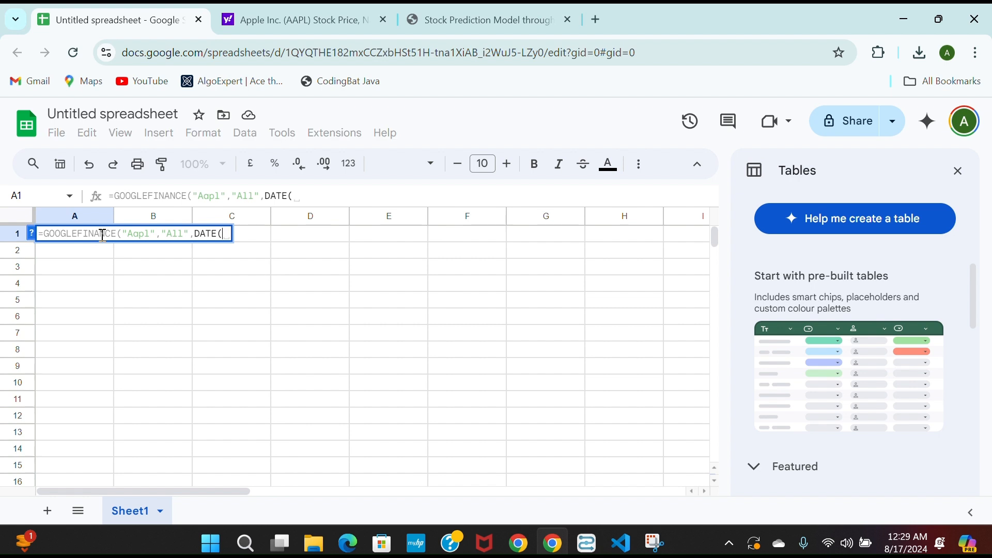
pyautogui.write('2024')
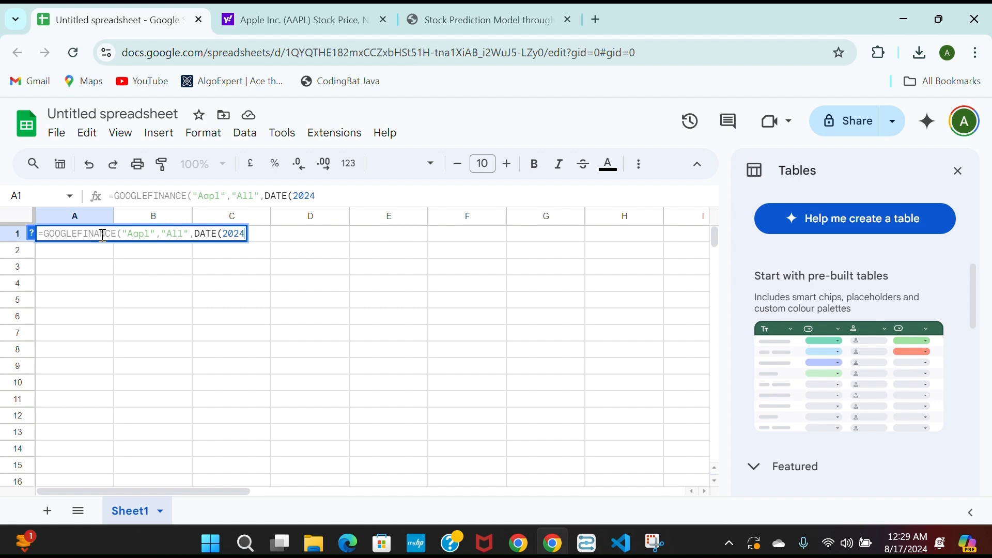
pyautogui.write(',1,1)')
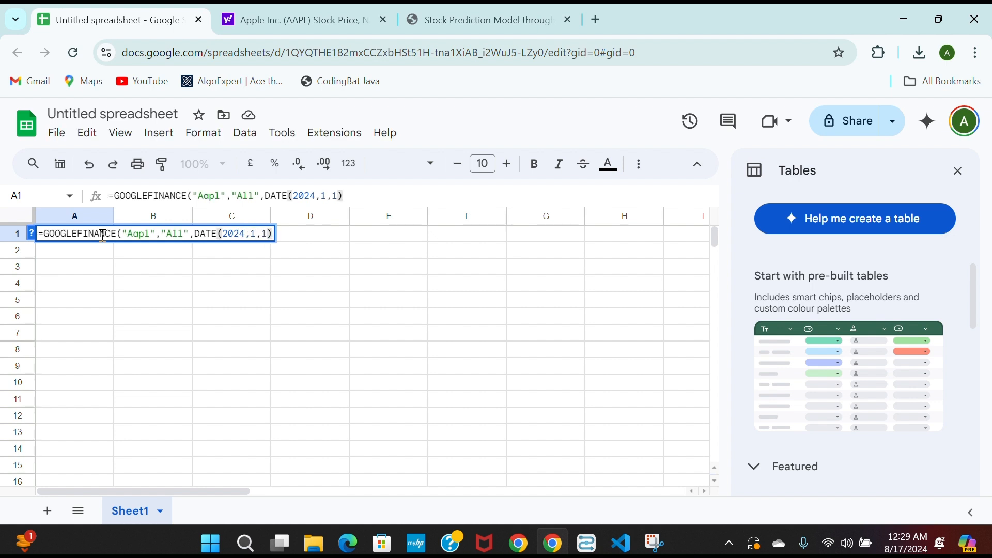
pyautogui.write(',')
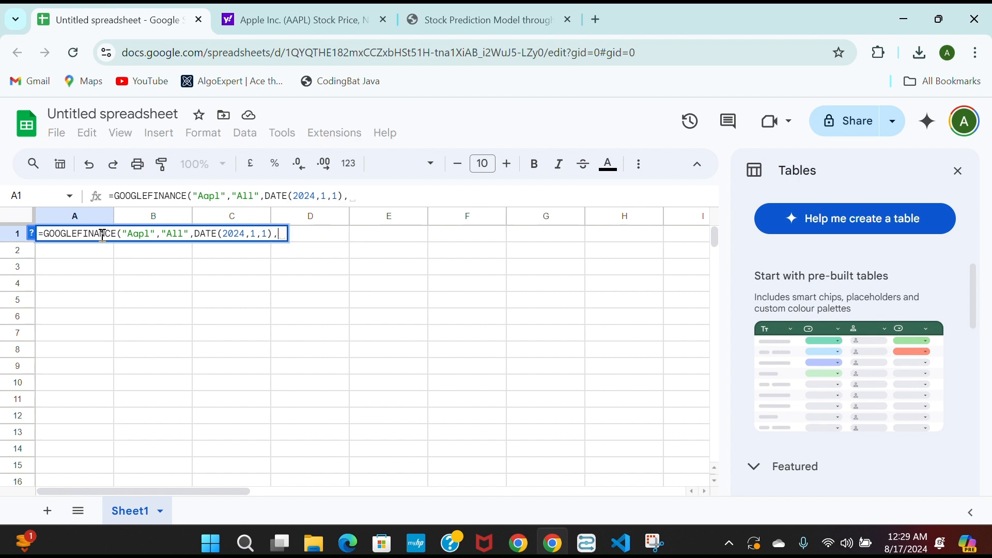
# Add Today() as the end date argument of the GOOGLEFINANCE formula.
pyautogui.write('T')
pyautogui.write('o')
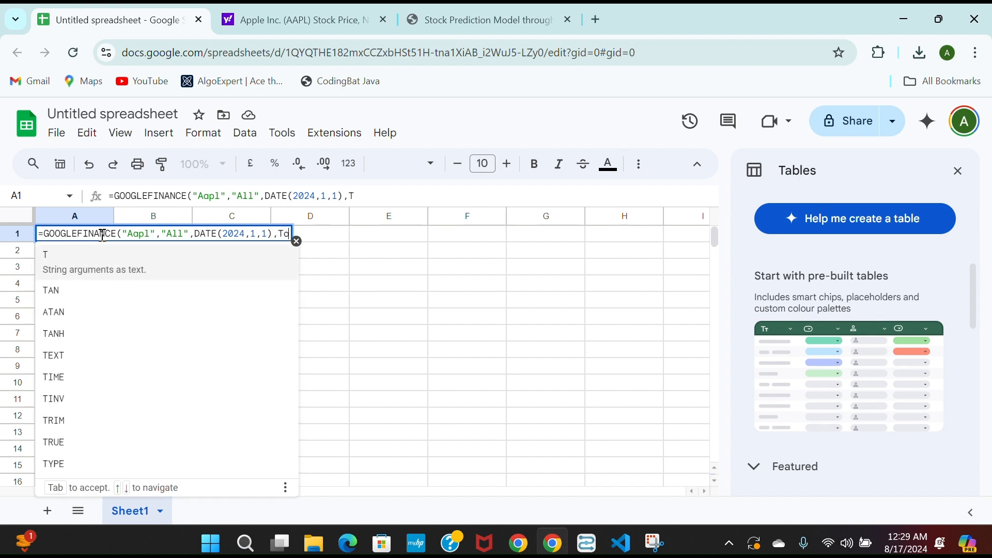
pyautogui.write('day(')
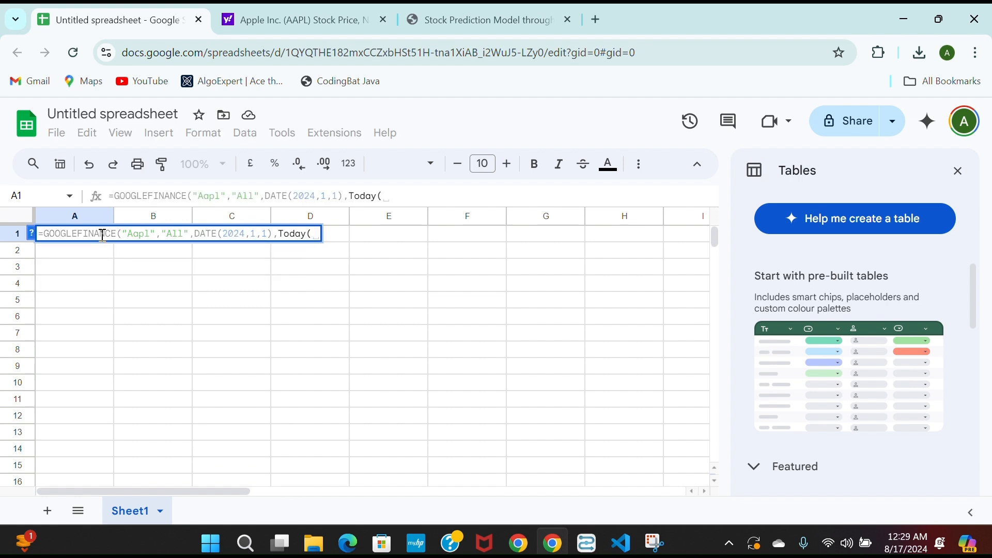
pyautogui.write(')')
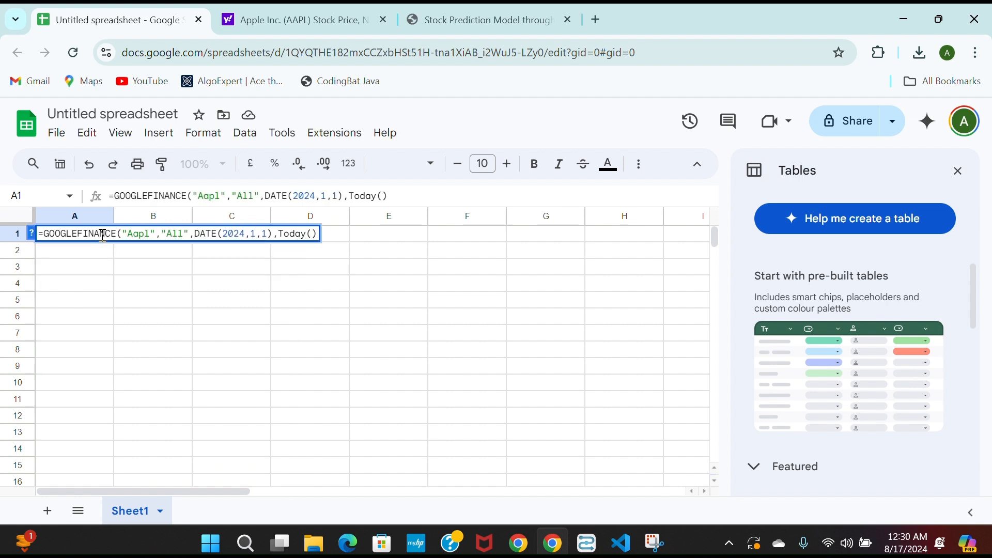
pyautogui.write(',')
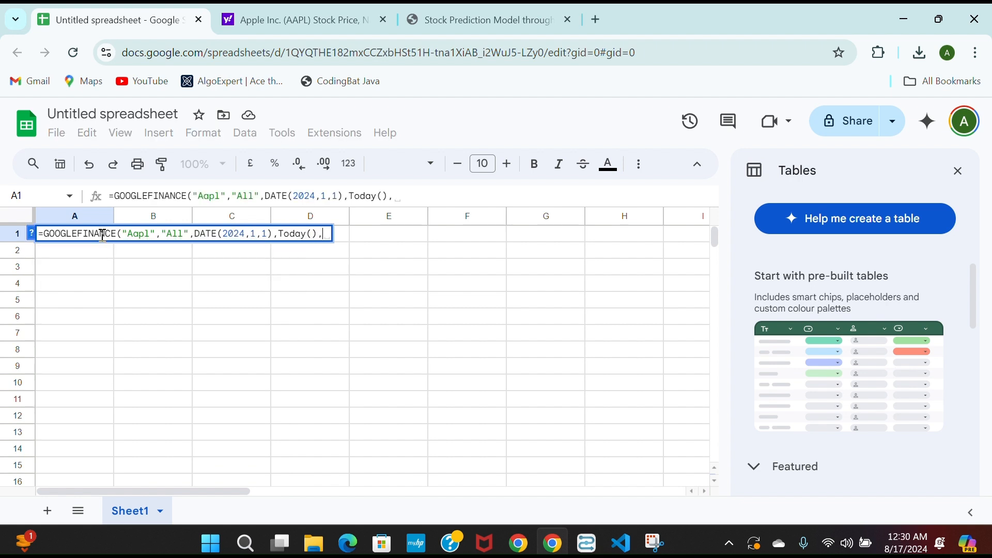
# Set the formula's interval argument to "daily", close the parenthesis and commit the formula.
pyautogui.write('"')
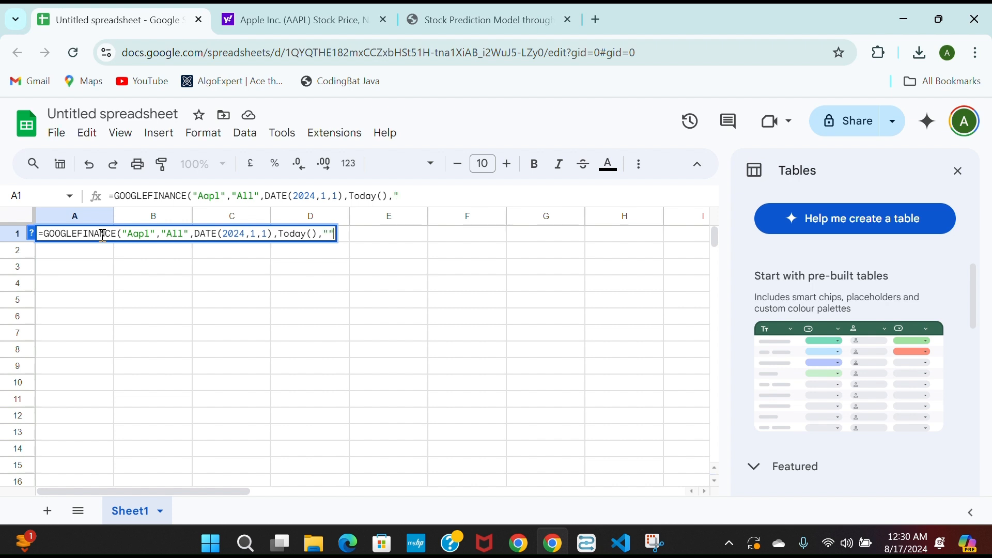
pyautogui.press('Left')
pyautogui.write('daily')
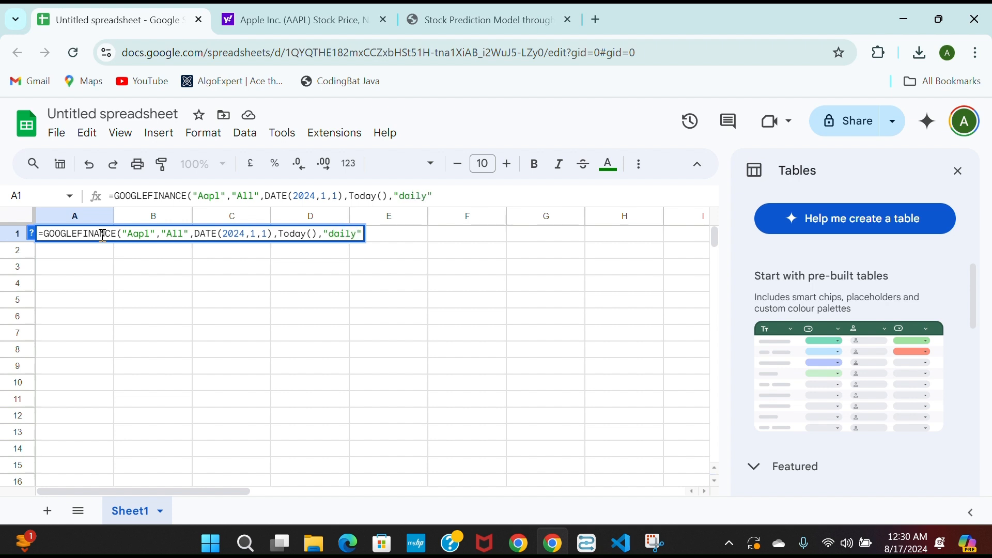
pyautogui.write(')')
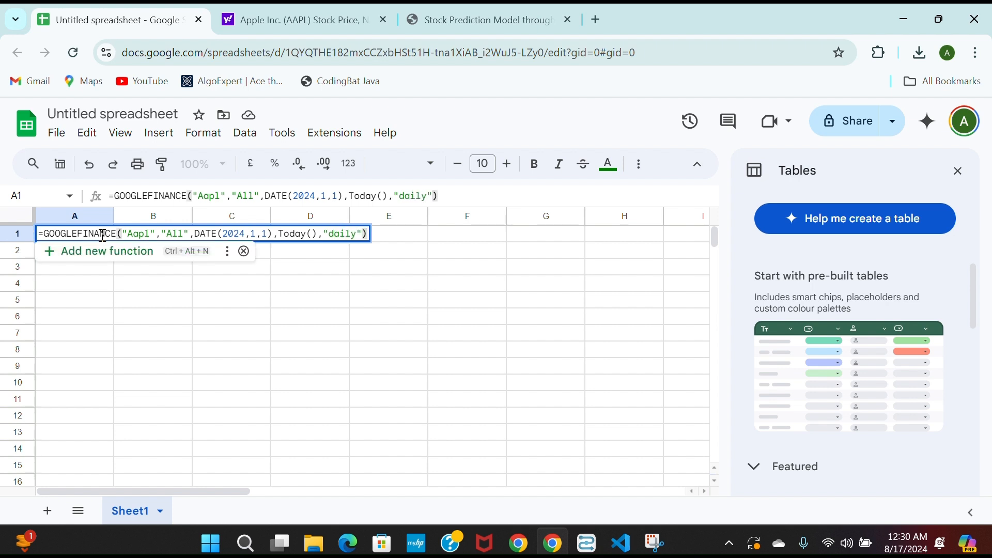
pyautogui.press('Return')
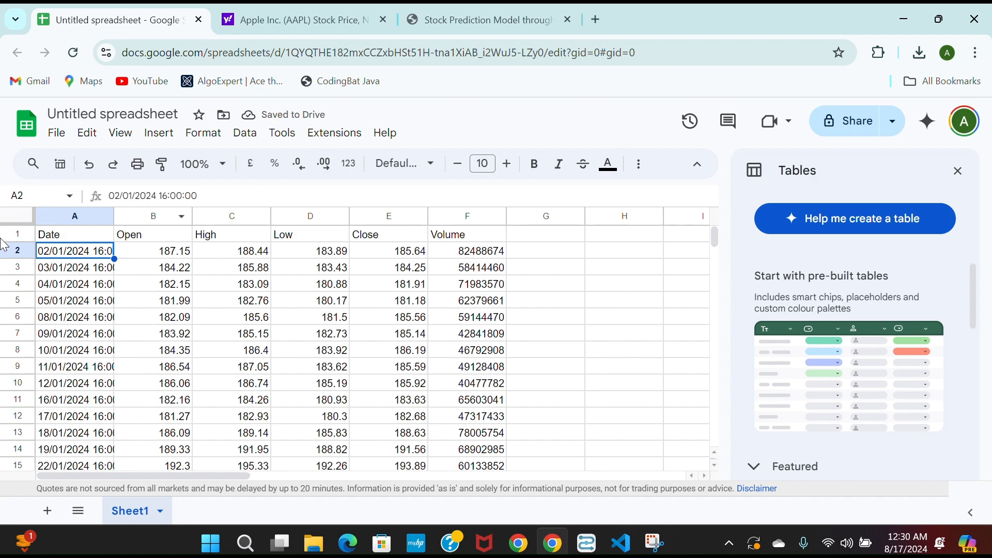
# Examine the column headers from Date to Volume and the range of dates in the retrieved Apple stock data.
pyautogui.click(72, 238)
pyautogui.click(148, 240)
pyautogui.click(261, 236)
pyautogui.click(289, 237)
pyautogui.click(410, 236)
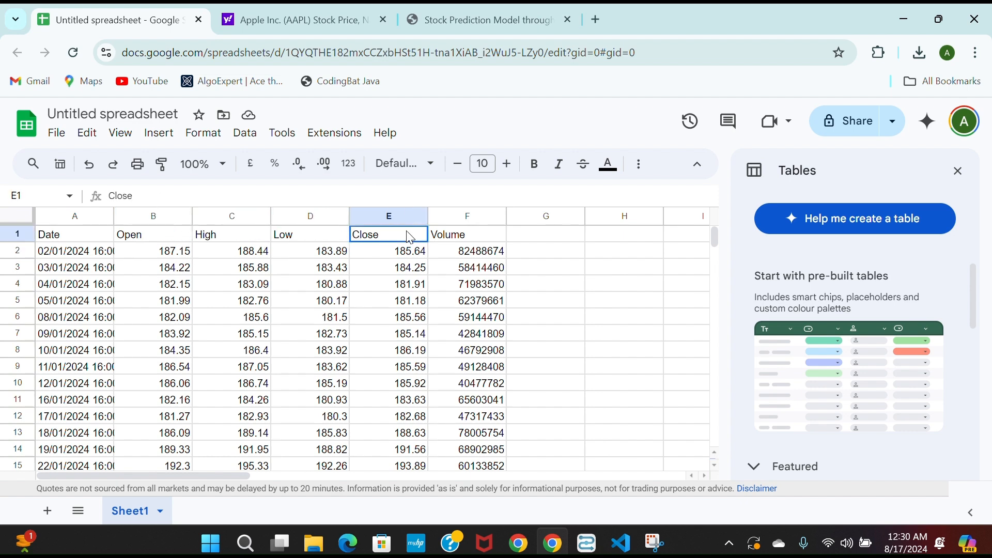
pyautogui.click(451, 238)
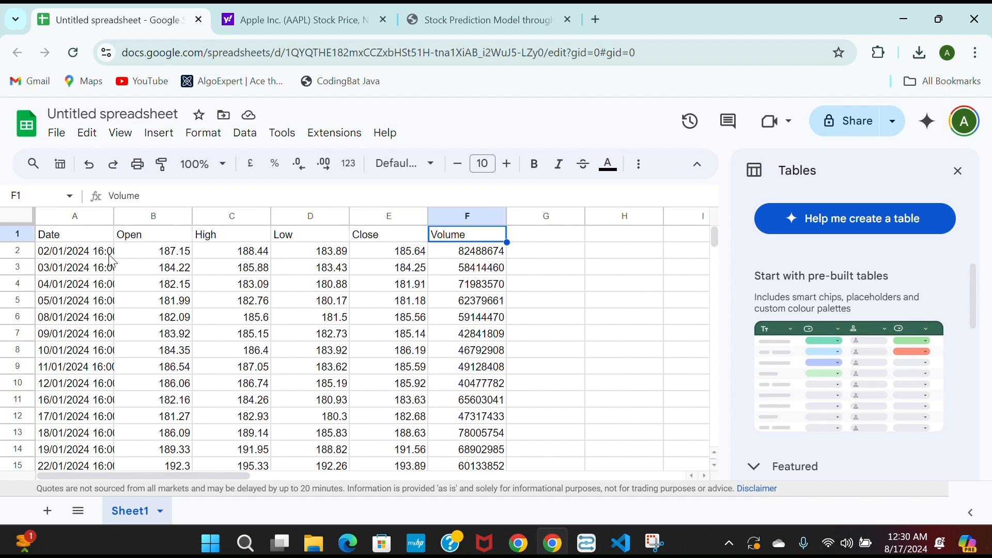
pyautogui.scroll(-20, 108, 263)
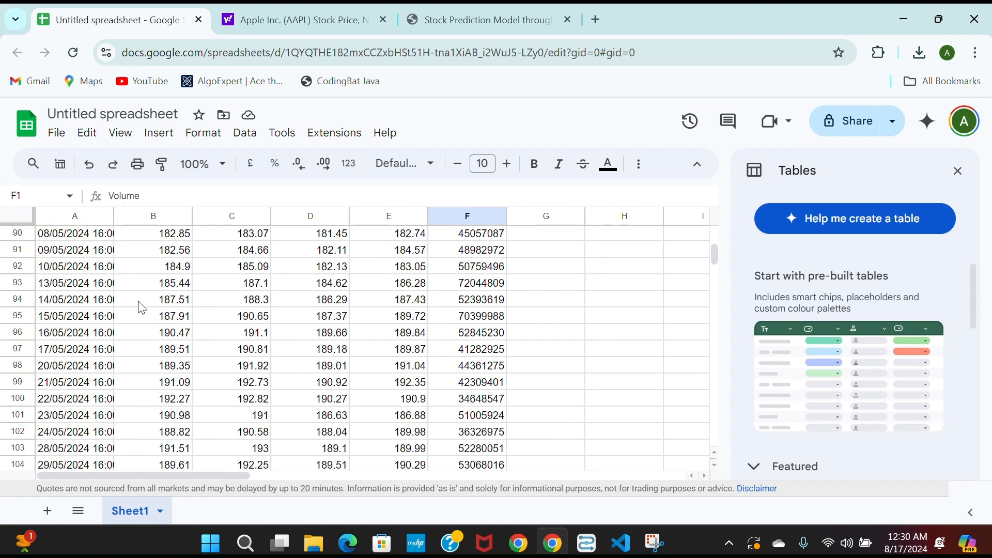
pyautogui.scroll(-15, 122, 305)
pyautogui.scroll(10, 108, 263)
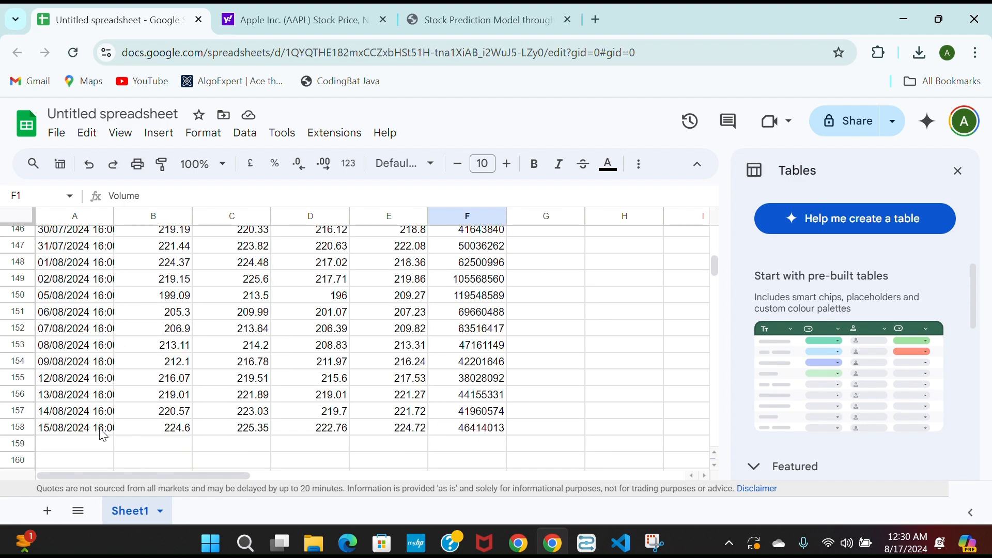
pyautogui.click(95, 431)
pyautogui.click(258, 344)
pyautogui.scroll(20, 261, 347)
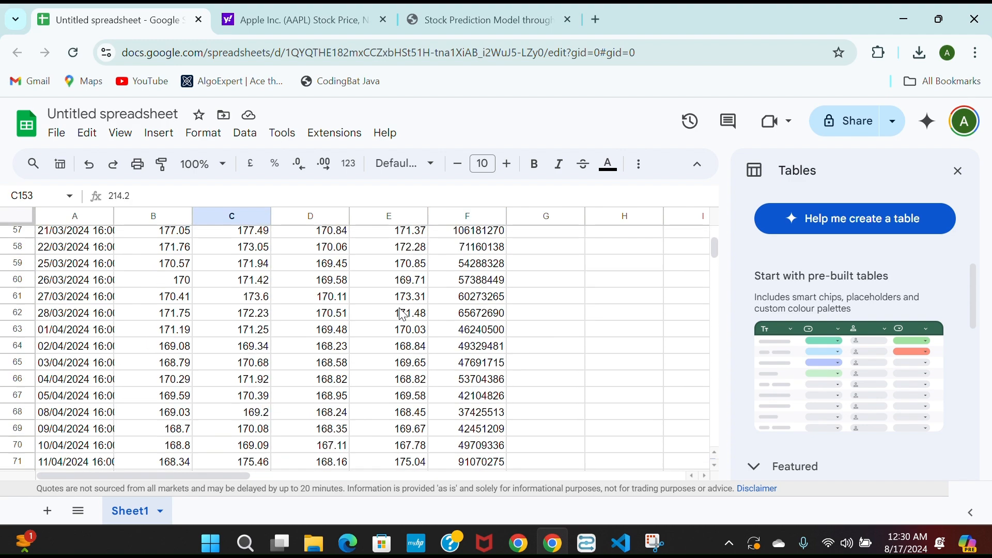
pyautogui.scroll(10, 424, 331)
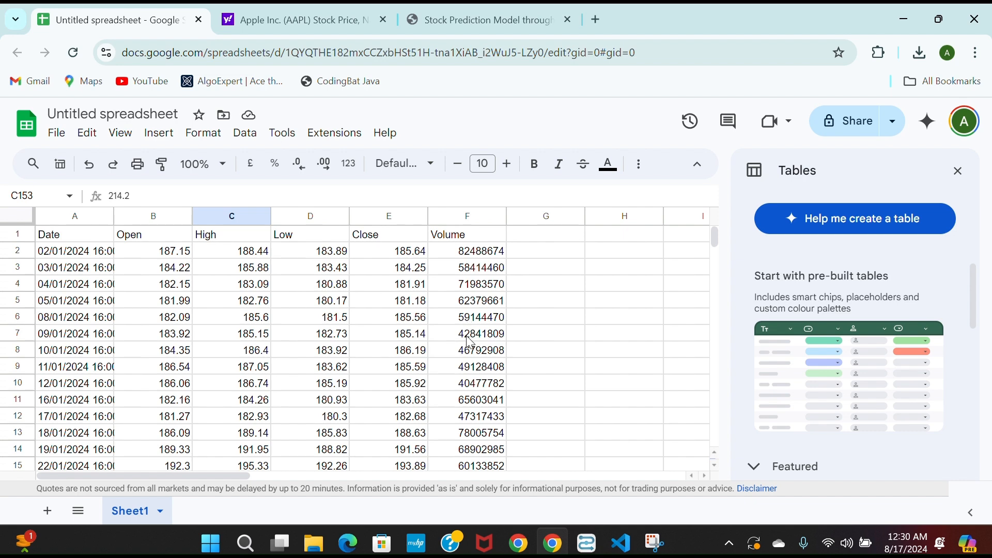
# View the stock - Sheet1.csv data in Visual Studio Code and switch to Altair AI Studio.
pyautogui.click(627, 549)
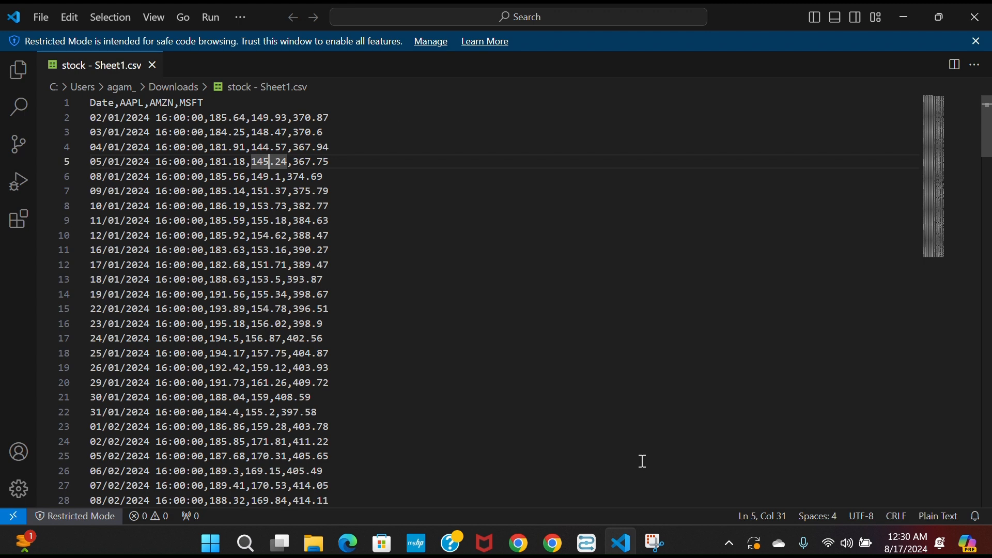
pyautogui.click(587, 543)
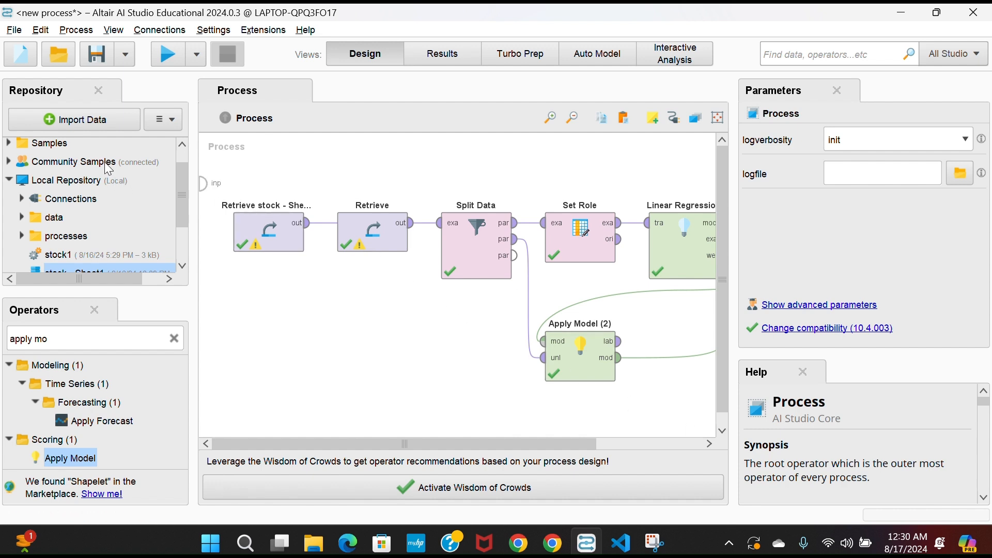
pyautogui.click(88, 124)
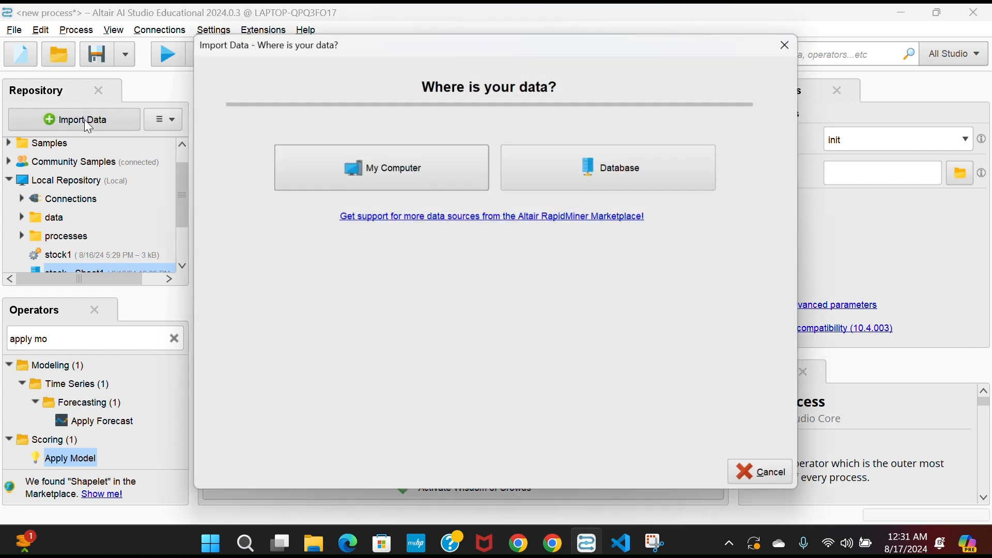
pyautogui.click(385, 181)
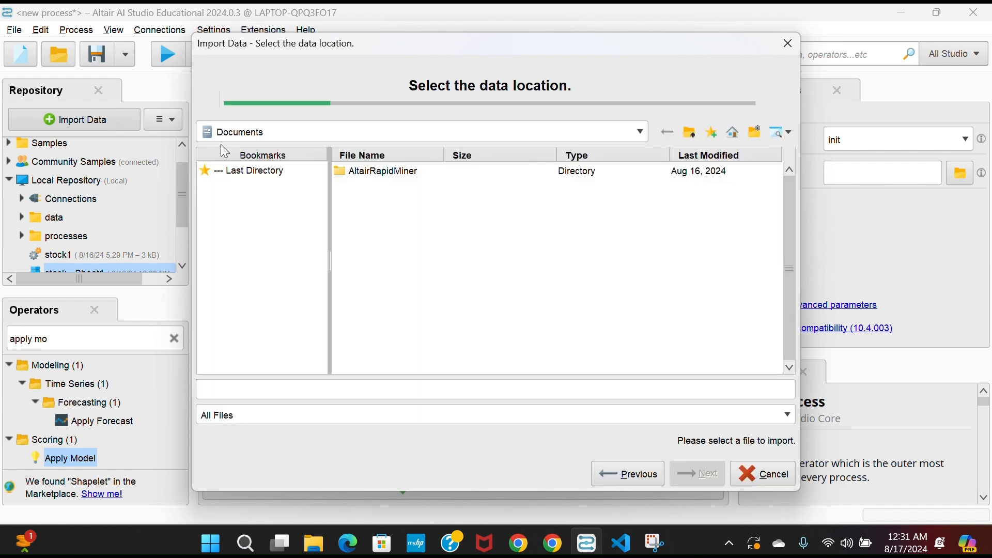
pyautogui.click(291, 130)
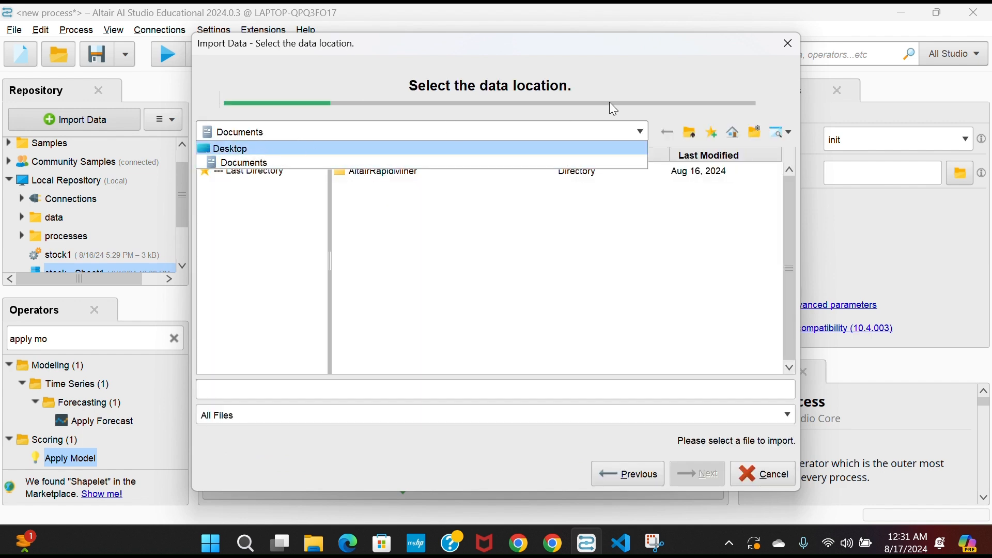
pyautogui.click(449, 152)
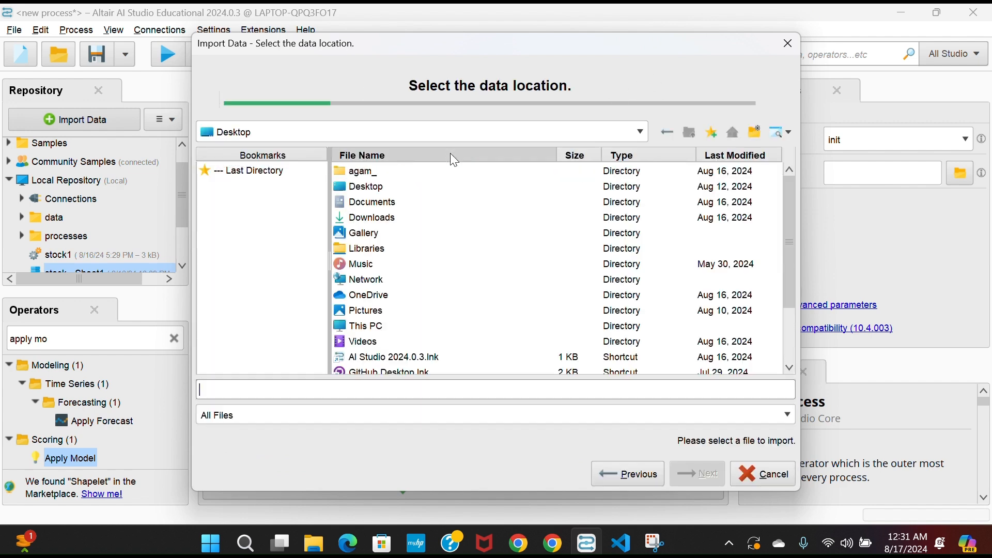
pyautogui.doubleClick(379, 217)
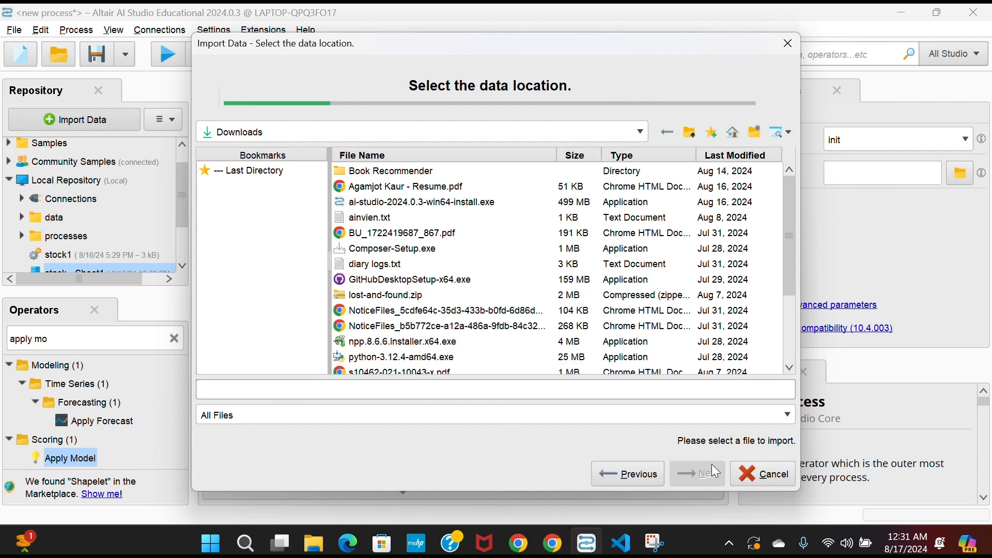
pyautogui.click(788, 44)
# Place the stock - Sheet1 dataset from the Local Repository below the existing Retrieve operator in the process and delete that new operator again.
pyautogui.scroll(-2, 59, 195)
pyautogui.scroll(-1, 58, 195)
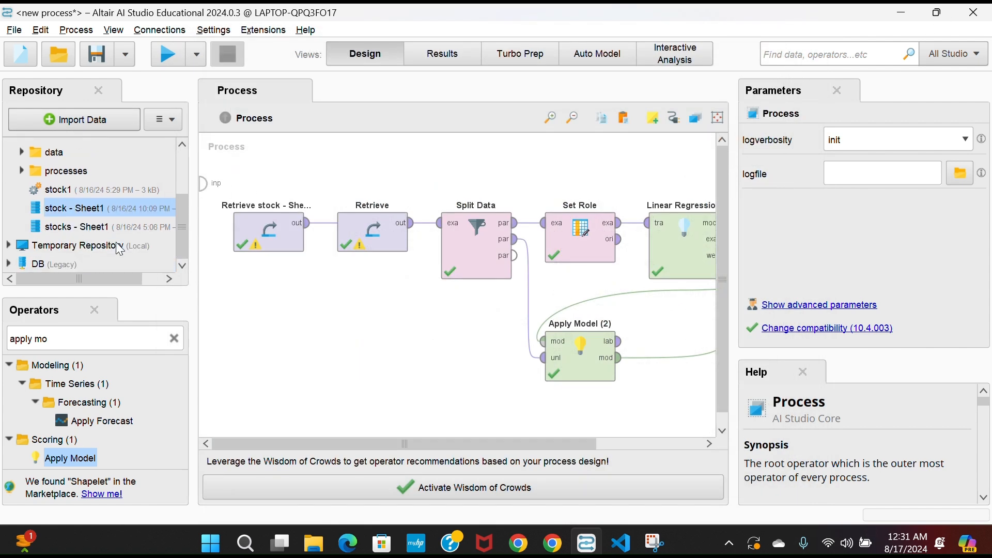
pyautogui.scroll(3, 134, 246)
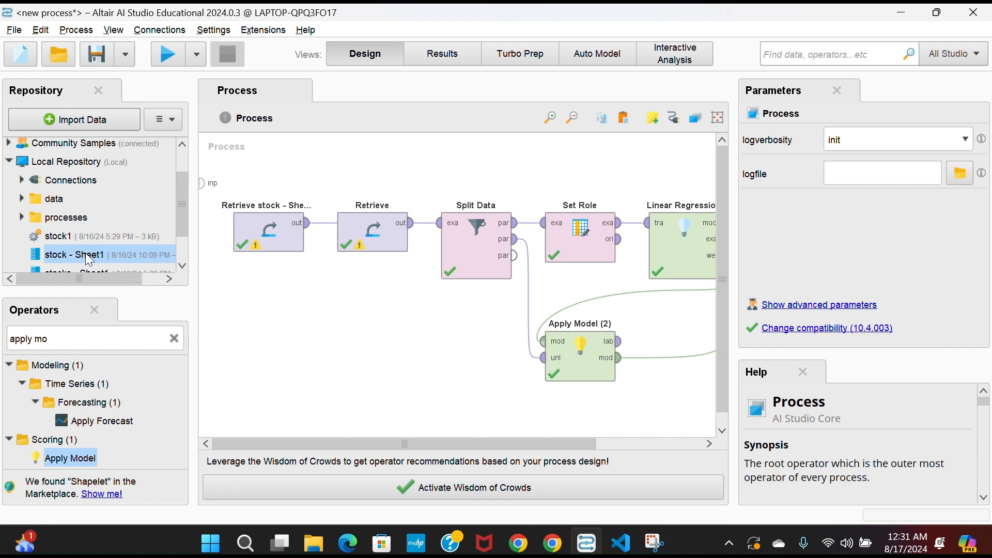
pyautogui.moveTo(106, 260); pyautogui.dragTo(283, 338)
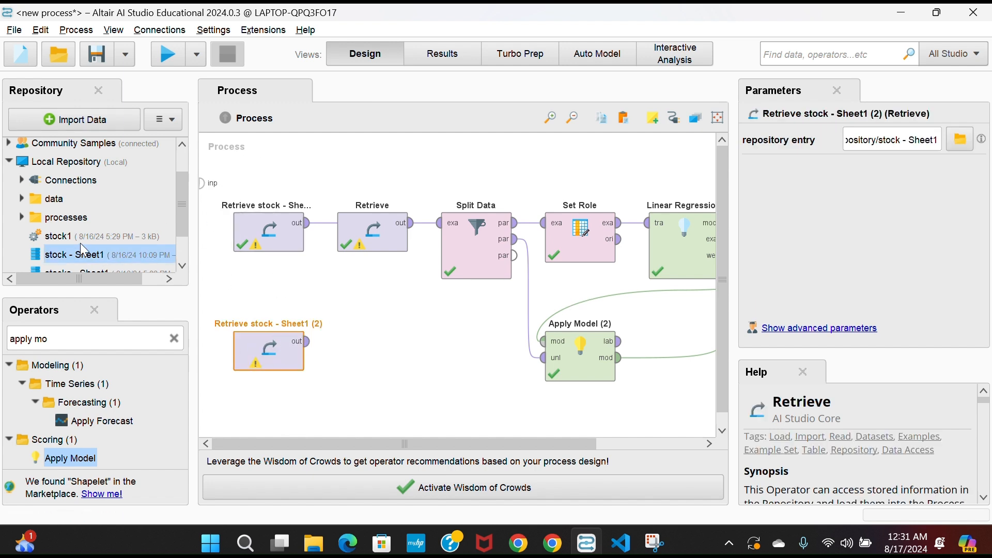
pyautogui.rightClick(277, 360)
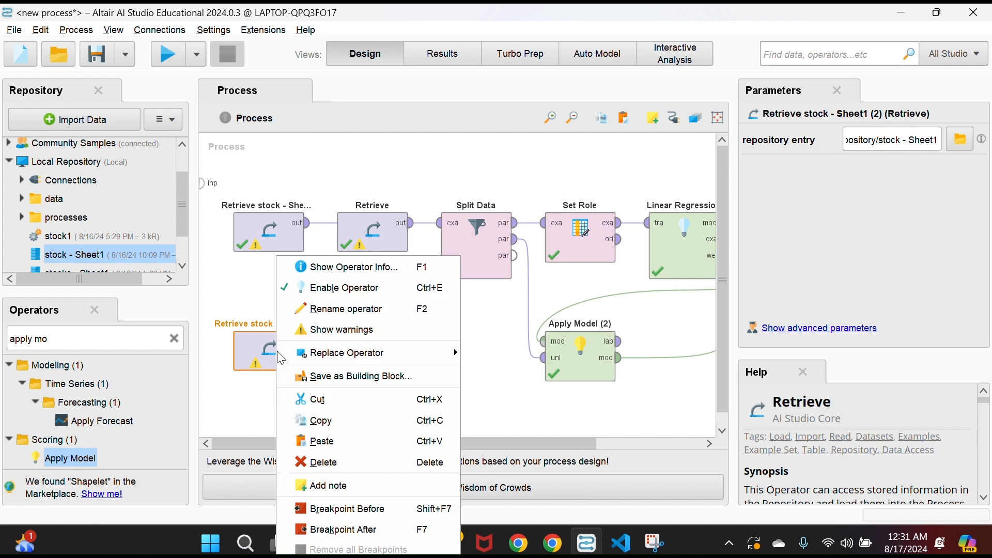
pyautogui.click(340, 458)
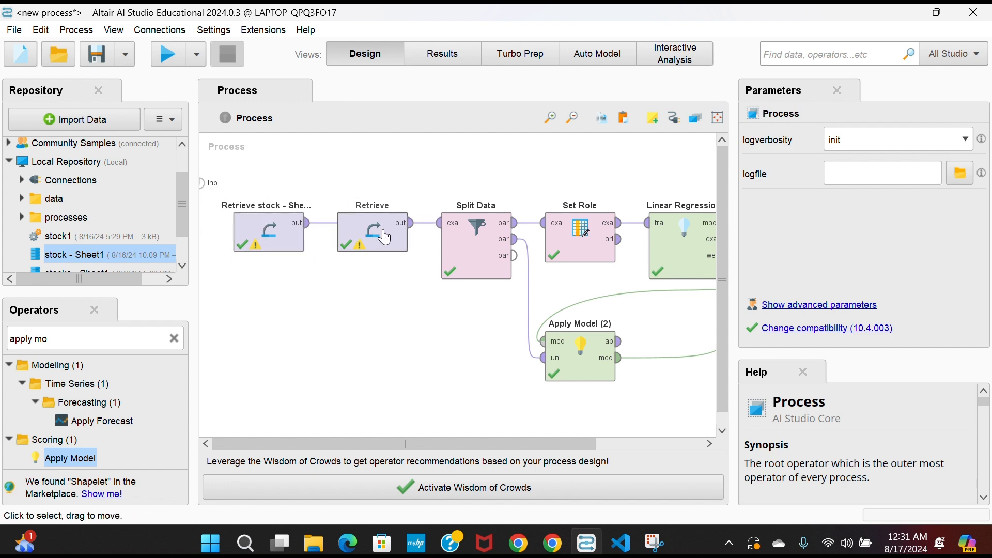
# Replace the operator search text with "retr" to find the Retrieve operator.
pyautogui.click(173, 339)
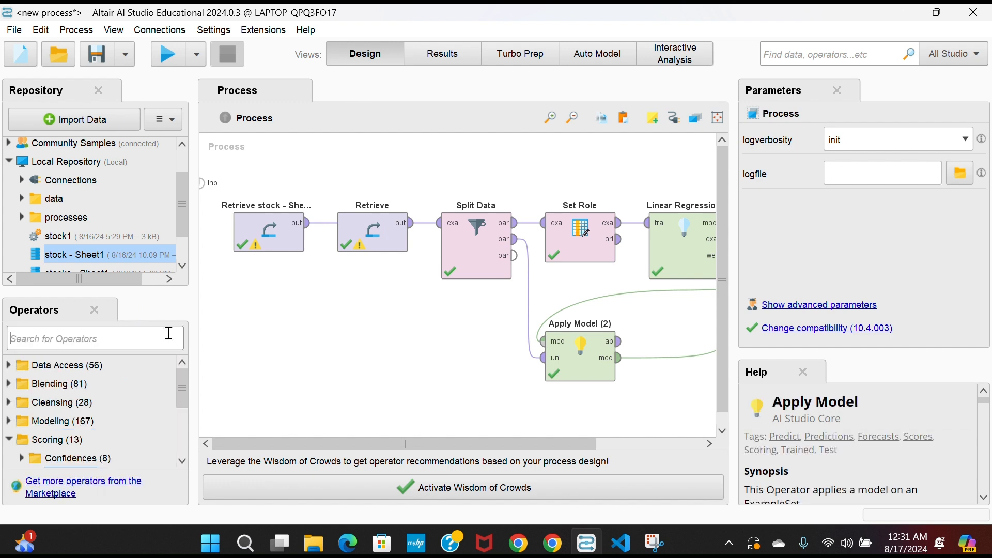
pyautogui.click(98, 338)
pyautogui.write('retr')
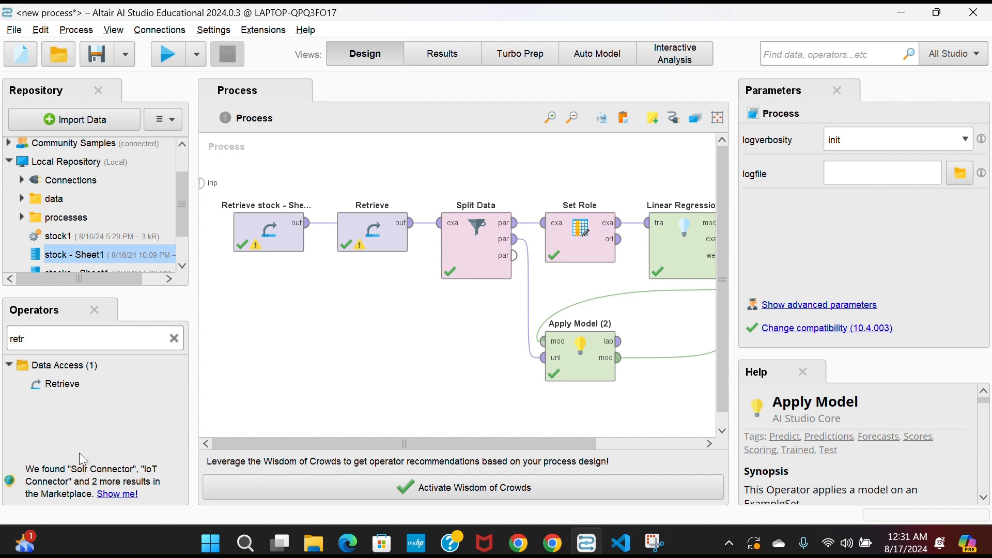
# Examine the process flow from Retrieve to Apply Model and the Split Data operator's partition outputs.
pyautogui.moveTo(65, 385); pyautogui.dragTo(69, 387)
pyautogui.moveTo(333, 442); pyautogui.dragTo(473, 439)
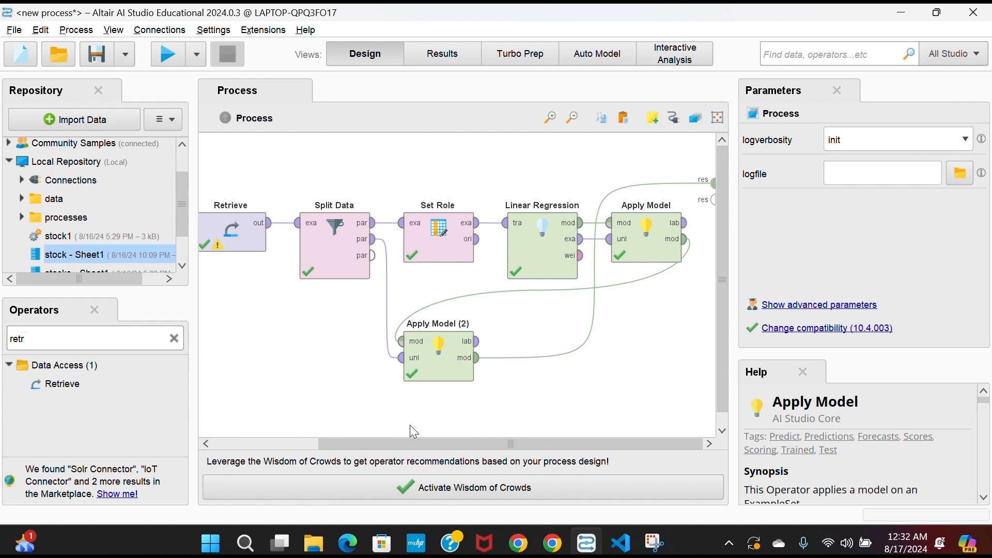
pyautogui.moveTo(345, 444); pyautogui.dragTo(247, 444)
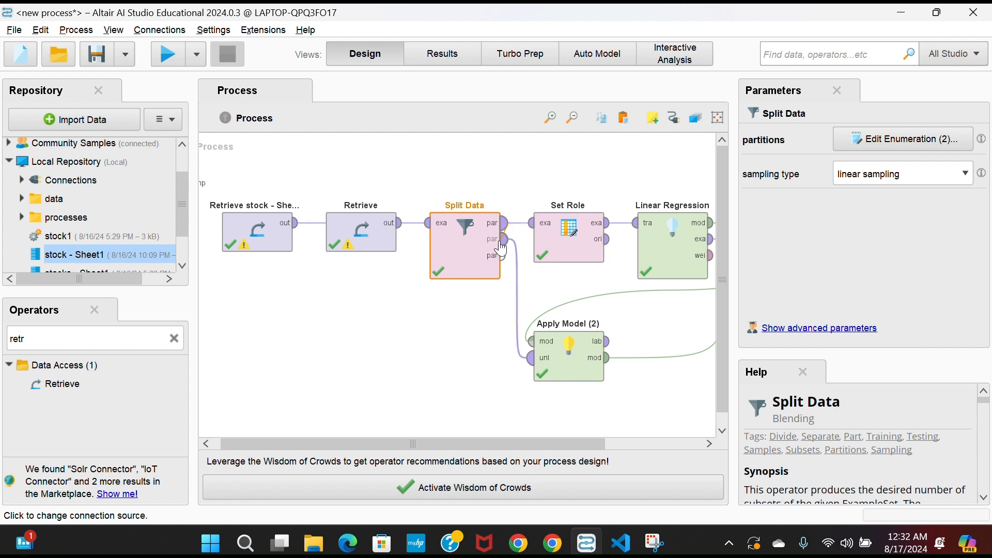
pyautogui.click(453, 240)
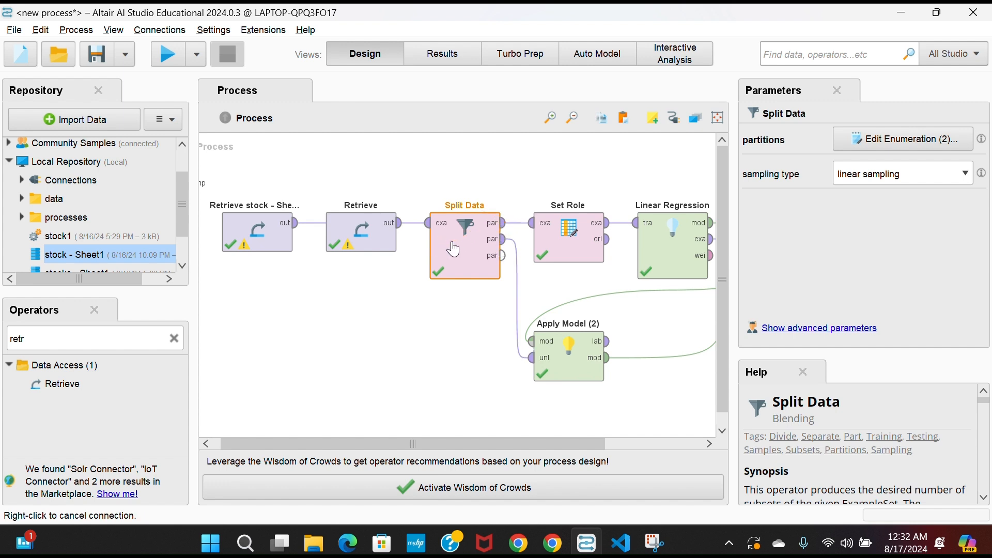
pyautogui.click(502, 242)
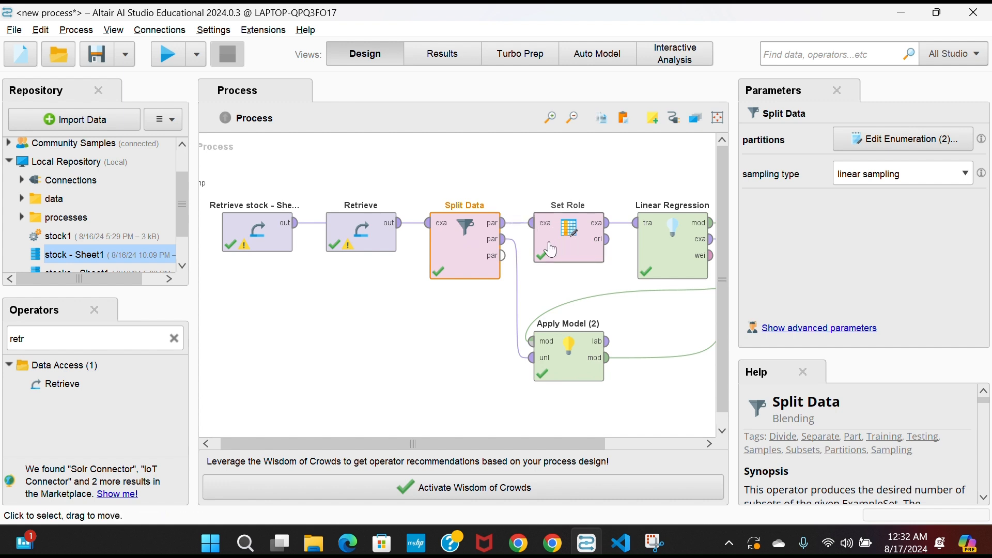
# Assign the label role to the AMZN attribute in the Set Role operator and apply the role list.
pyautogui.click(570, 239)
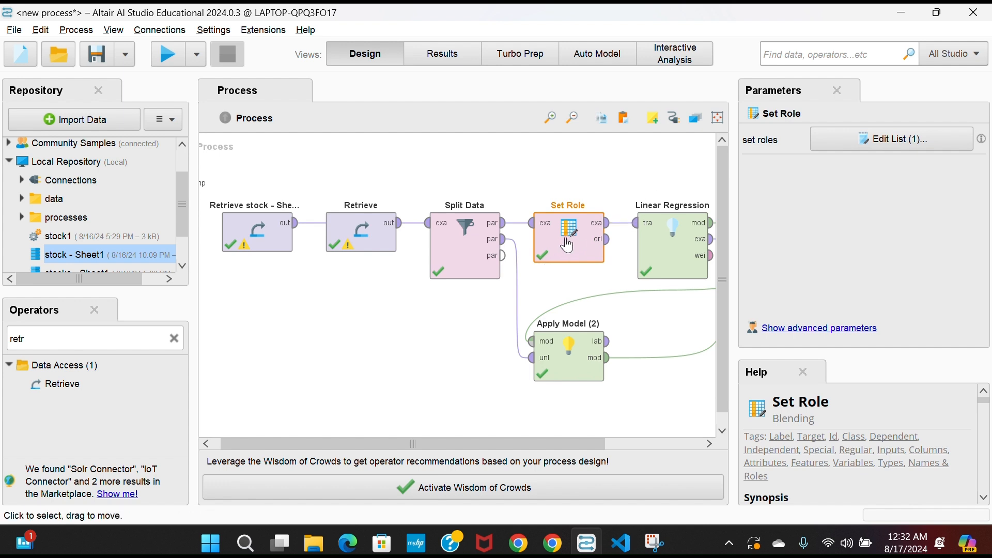
pyautogui.click(887, 137)
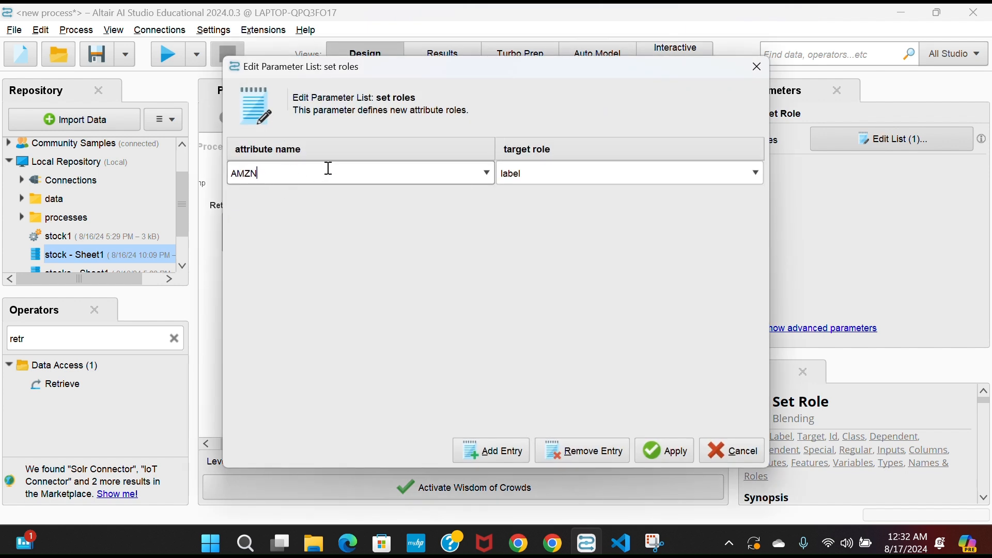
pyautogui.click(487, 174)
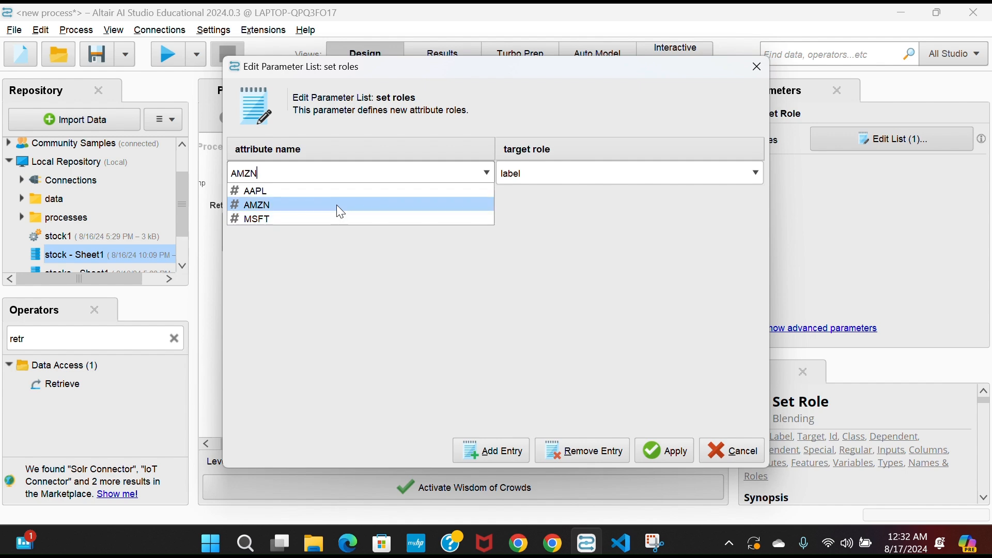
pyautogui.click(337, 205)
pyautogui.click(660, 456)
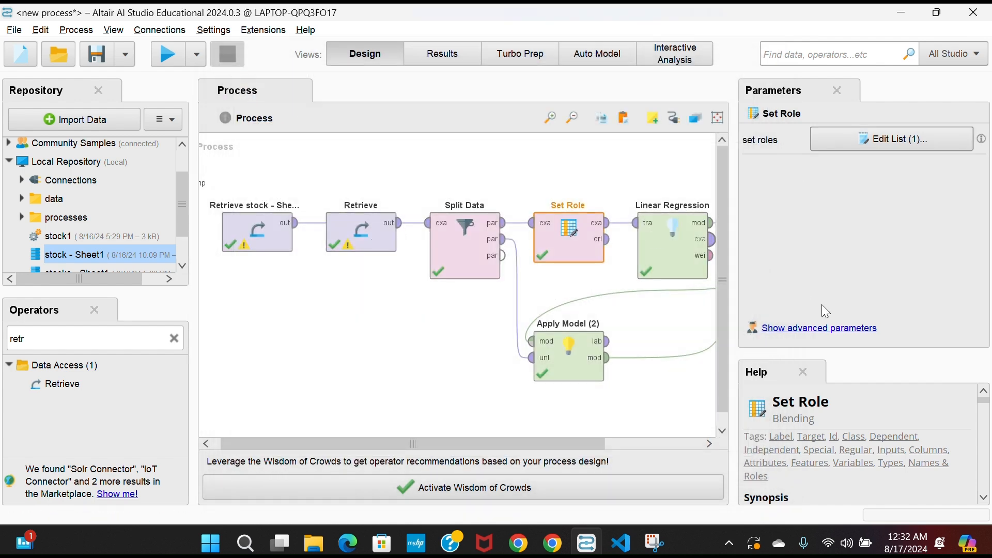
# Replace the operator search text with "linear regress" to find the Linear Regression operator.
pyautogui.moveTo(549, 442); pyautogui.dragTo(680, 444)
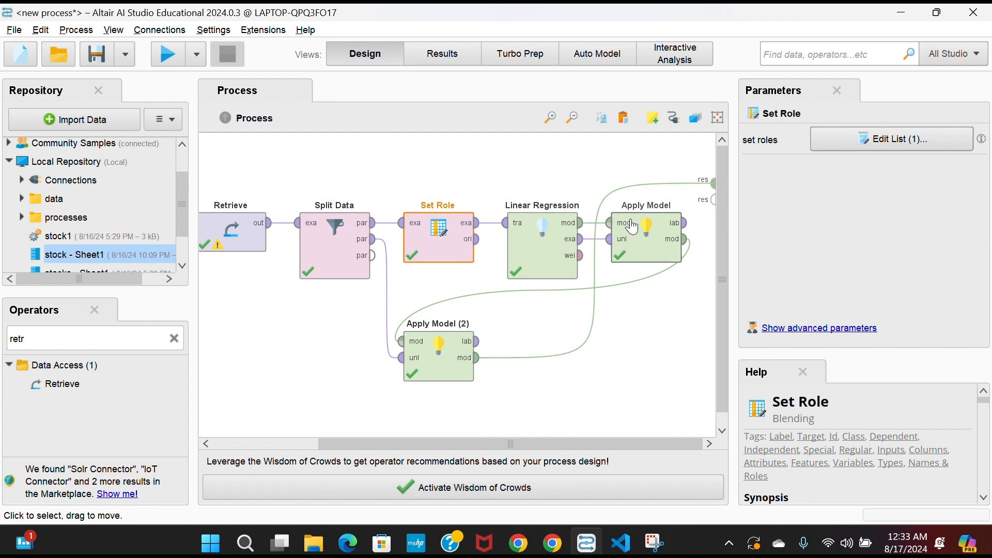
pyautogui.click(177, 339)
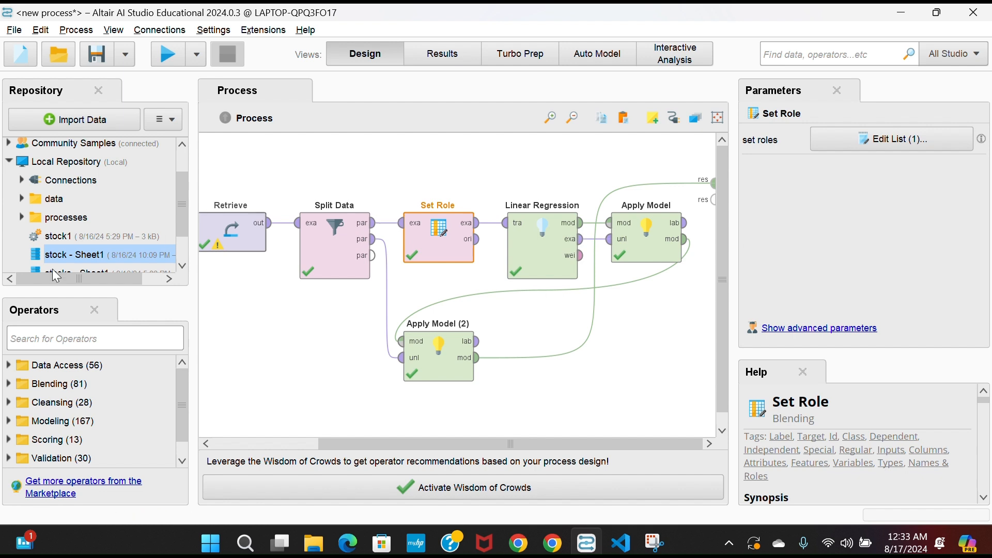
pyautogui.click(69, 334)
pyautogui.write('line')
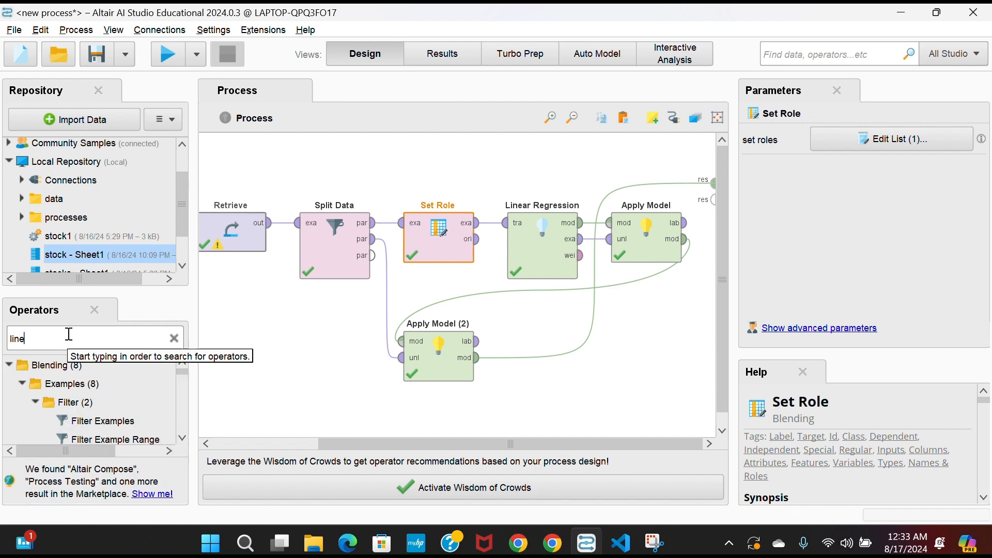
pyautogui.write('ar regress')
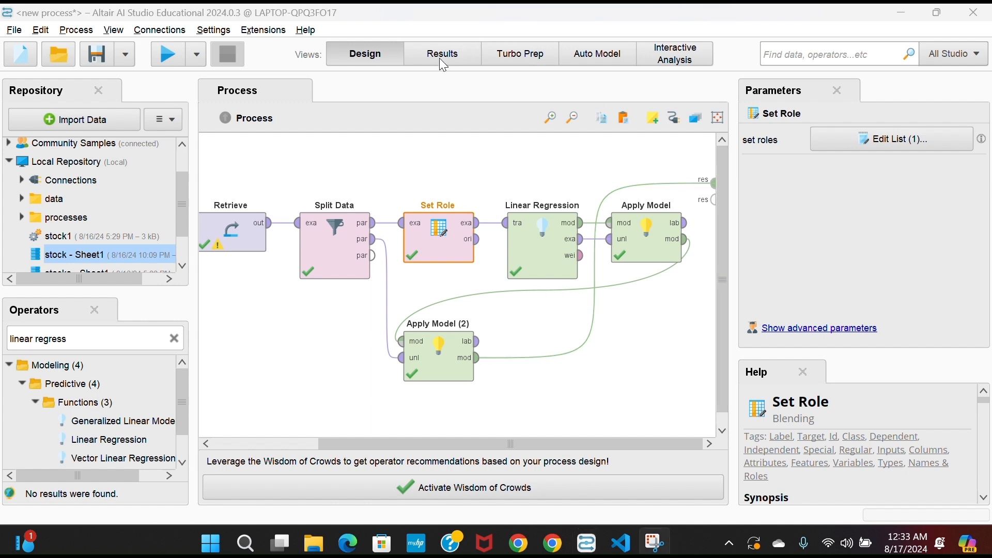
# Run the process and look through the rows of the stock - Sheet1 ExampleSet in the results.
pyautogui.click(169, 58)
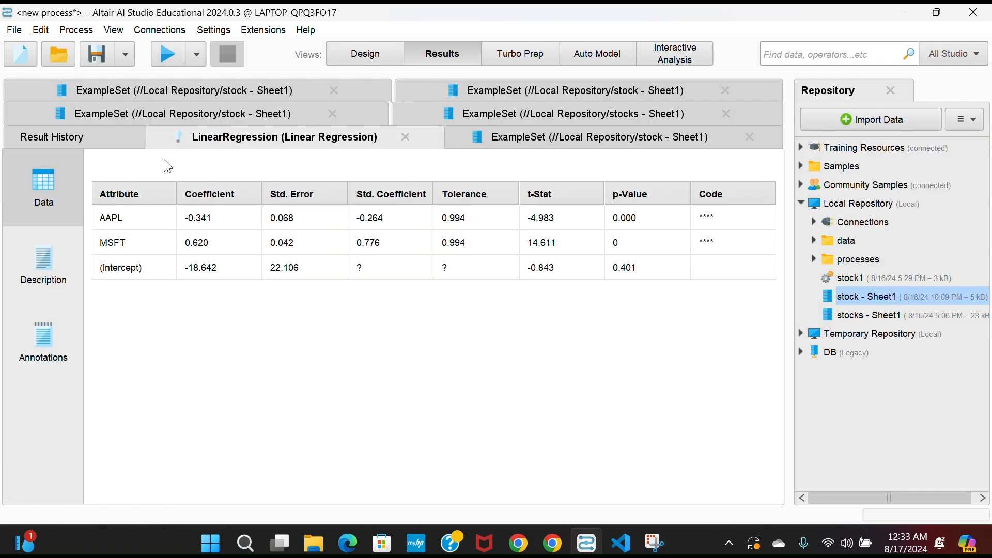
pyautogui.click(517, 140)
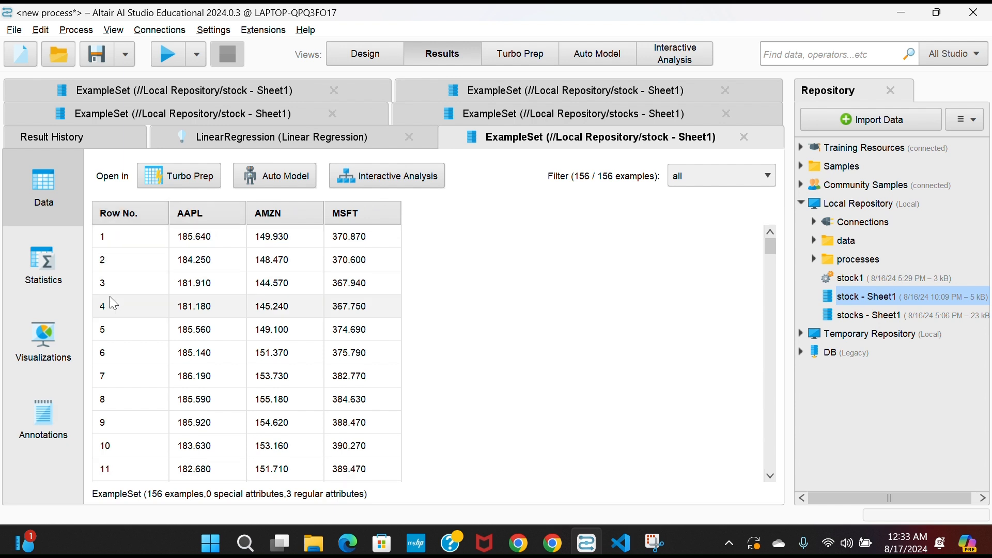
pyautogui.scroll(-3, 165, 259)
pyautogui.scroll(3, 227, 351)
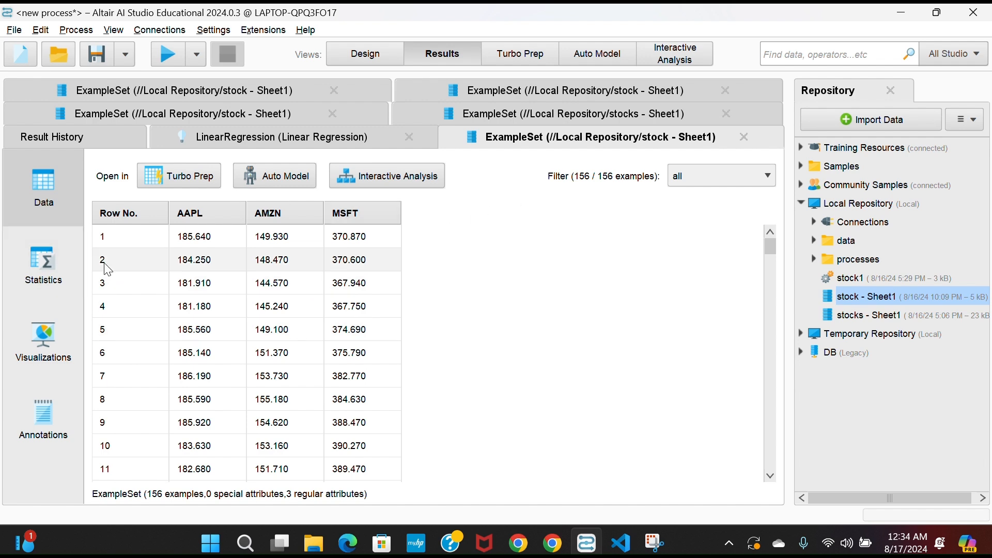
# In the process design, keep Split Data on linear sampling and confirm its partition ratios of 0.7 and 0.3.
pyautogui.click(368, 60)
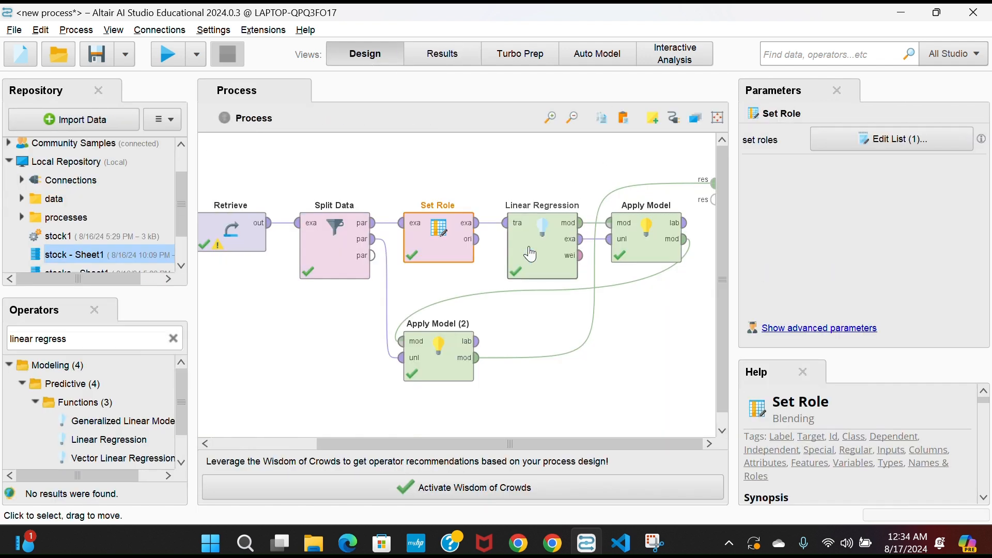
pyautogui.click(333, 255)
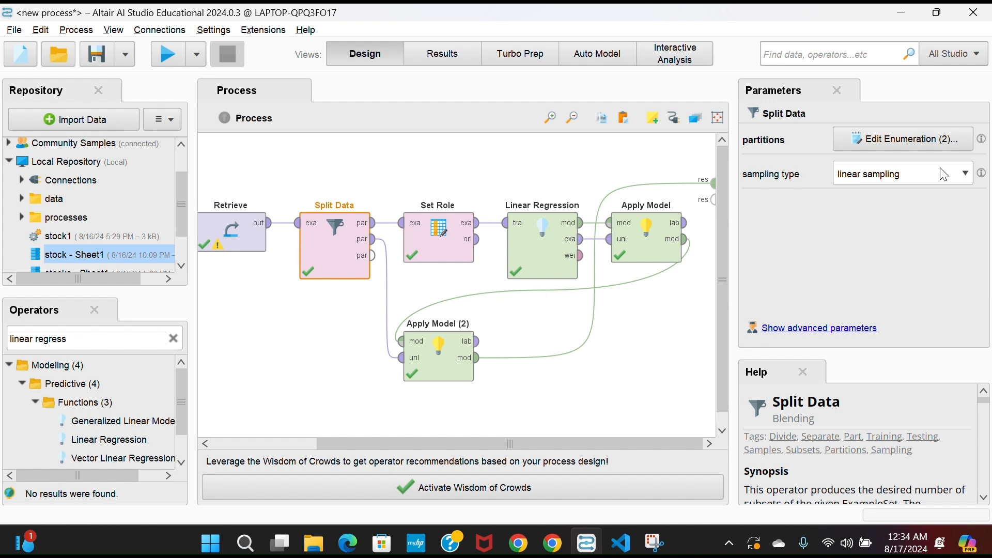
pyautogui.click(910, 174)
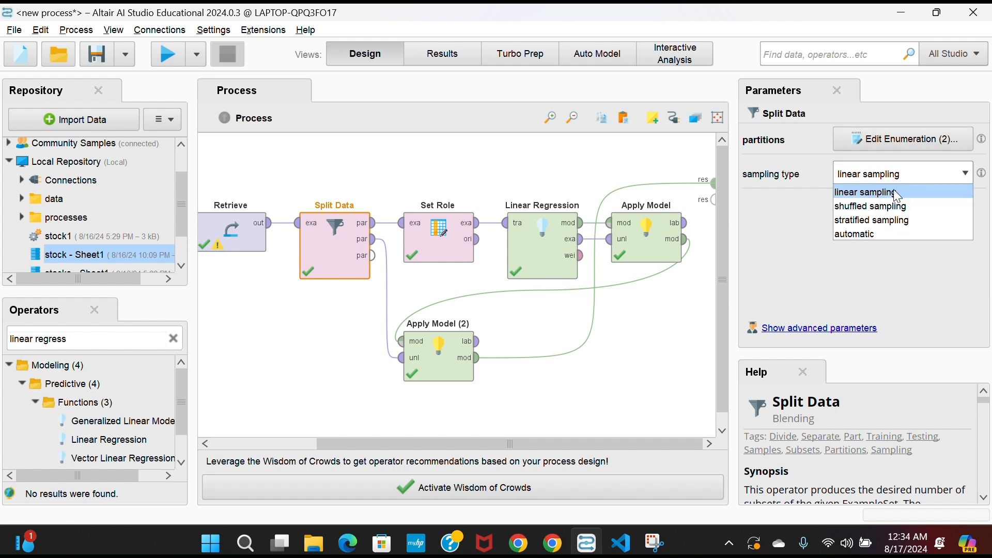
pyautogui.click(893, 192)
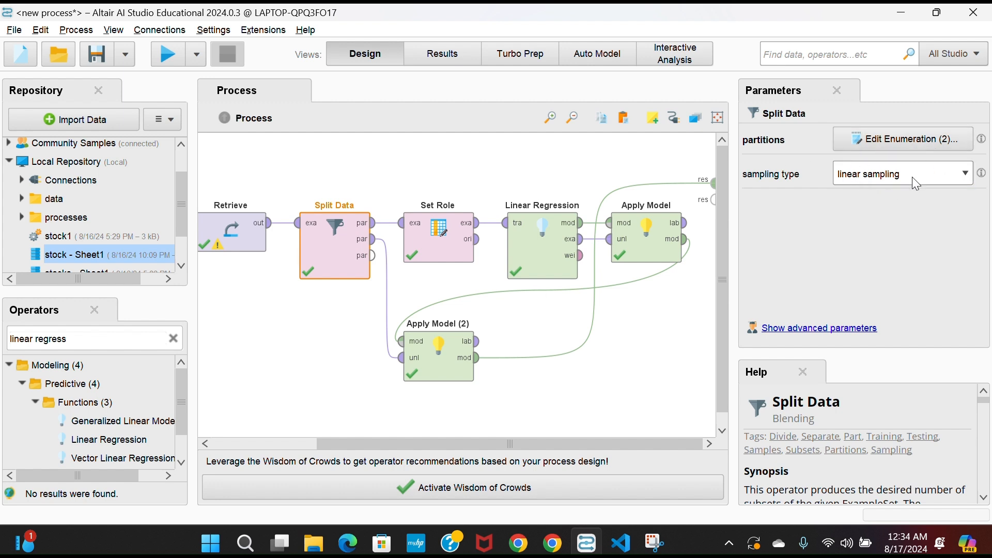
pyautogui.click(892, 141)
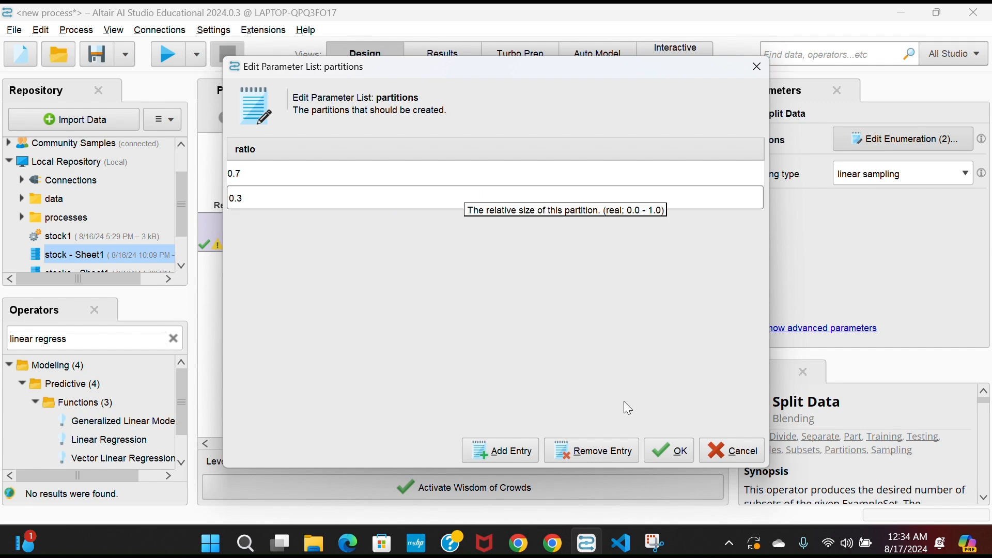
pyautogui.click(669, 452)
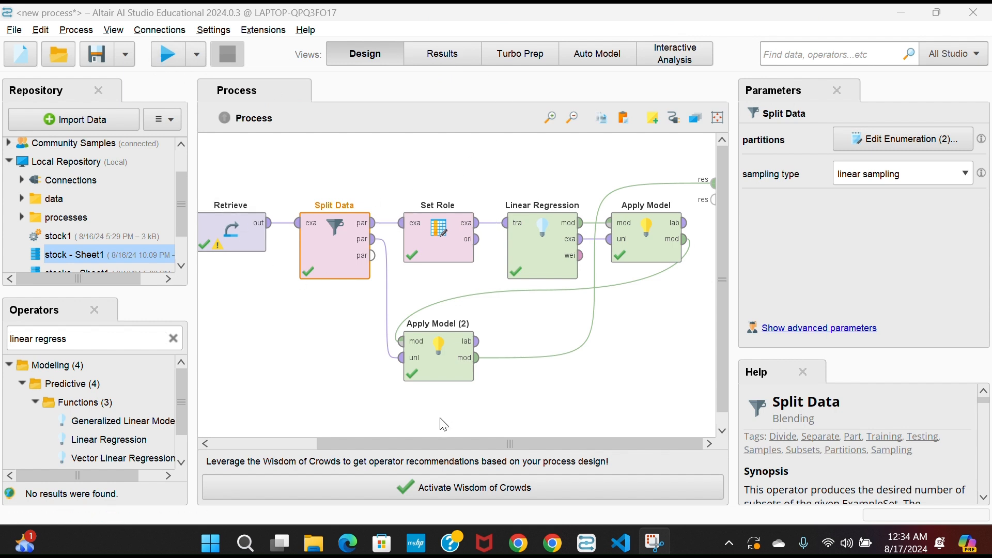
# Run the process again, view the Linear Regression coefficient table and return to the process design.
pyautogui.moveTo(405, 442); pyautogui.dragTo(514, 442)
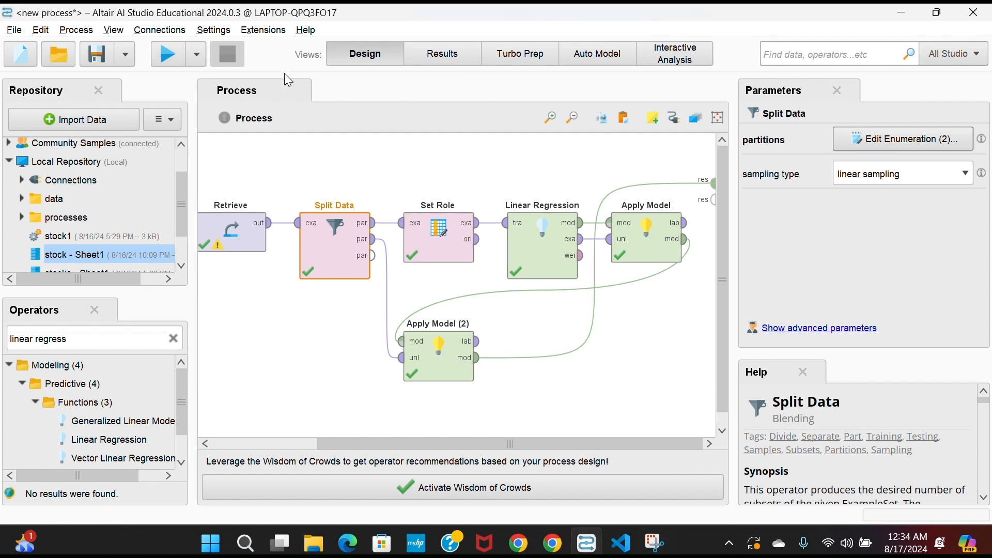
pyautogui.click(158, 55)
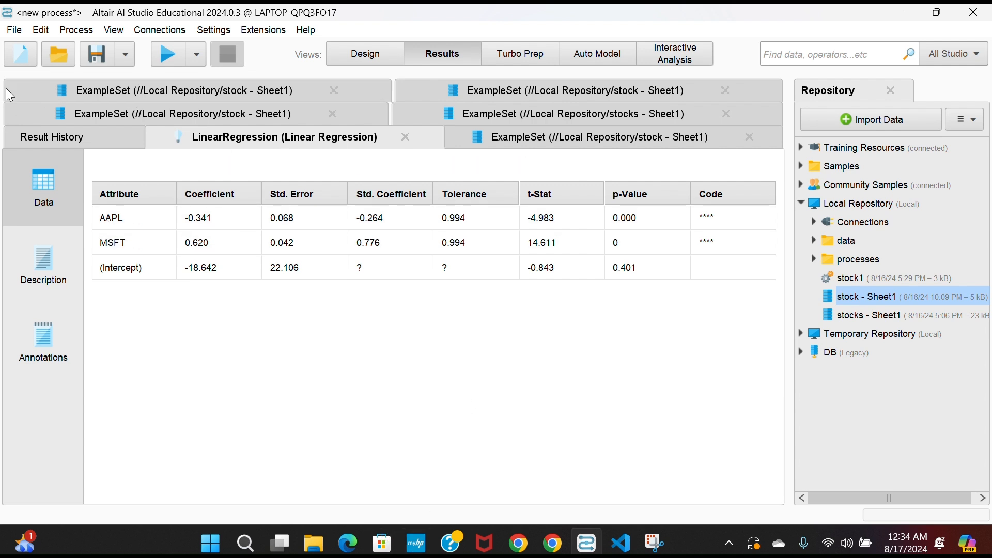
pyautogui.click(365, 53)
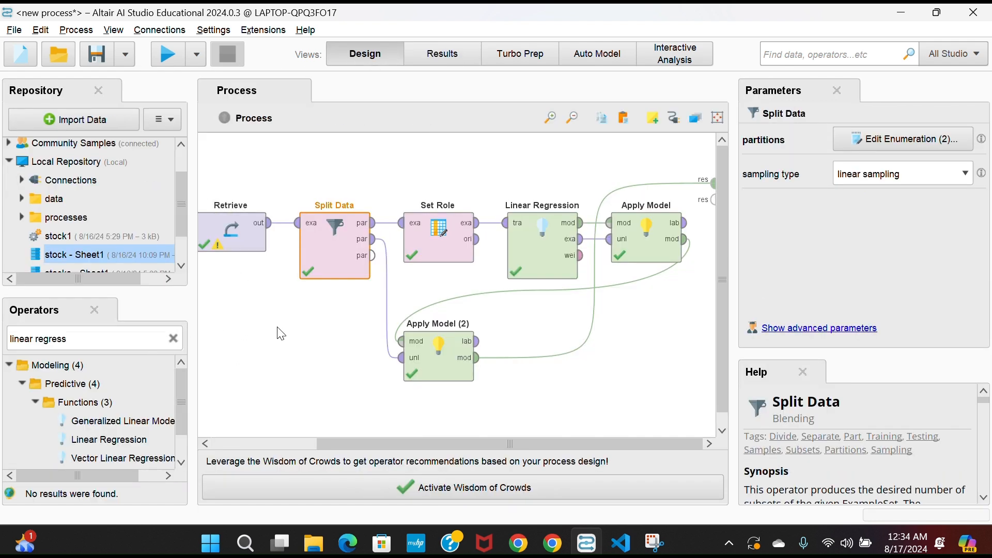
# Restart Auto Model and load the stock - Sheet1 dataset from the Local Repository for a new model.
pyautogui.click(599, 54)
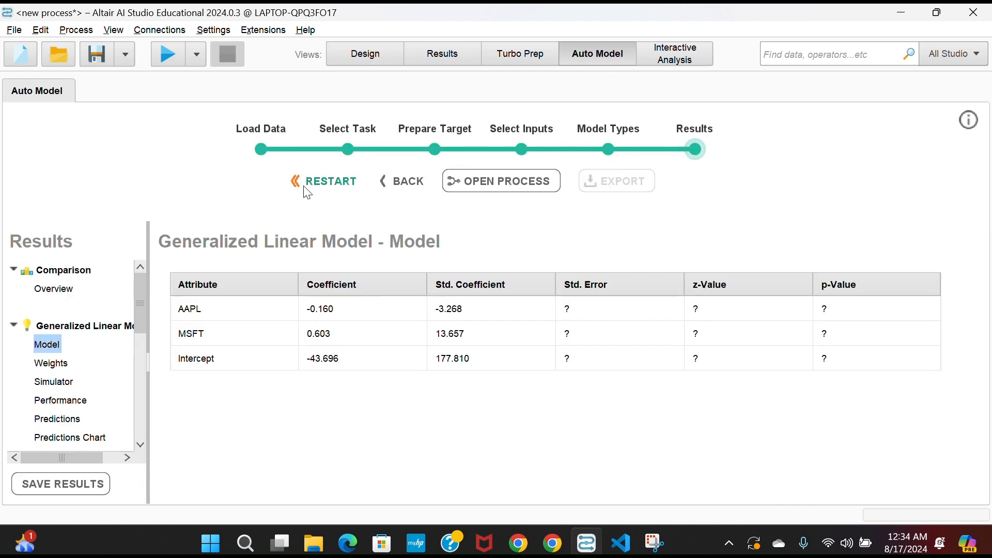
pyautogui.click(331, 182)
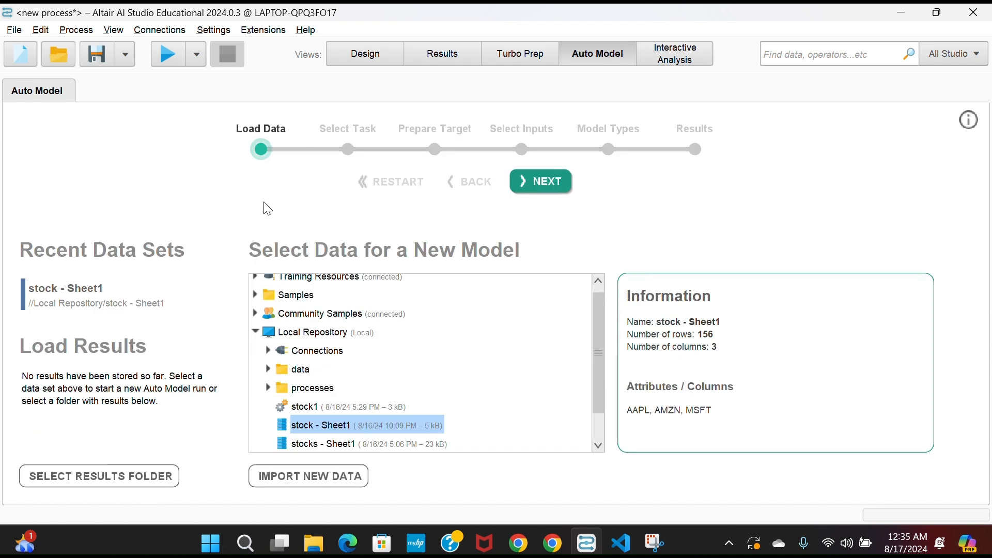
pyautogui.click(345, 425)
pyautogui.click(548, 176)
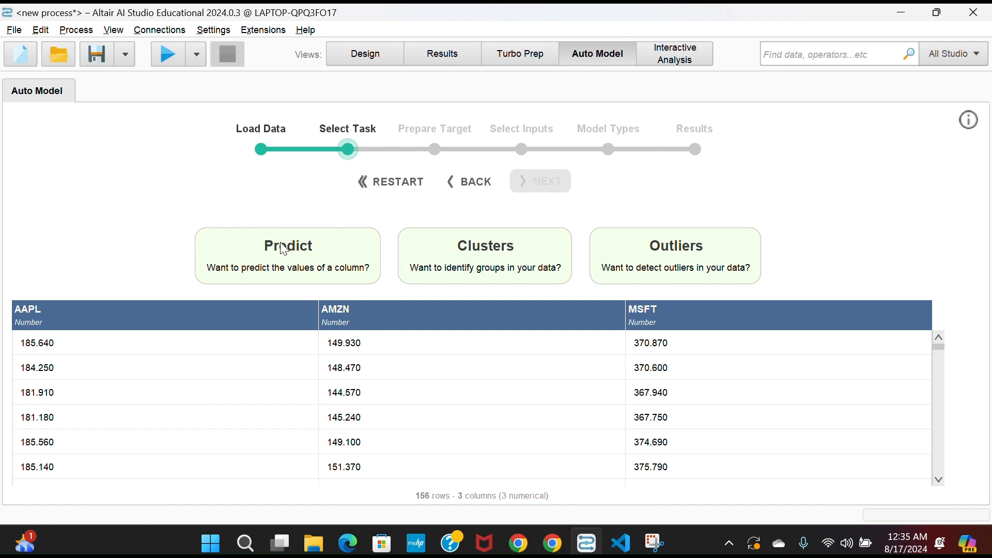
# Choose the Predict task with AMZN as the target column and continue to target preparation.
pyautogui.click(307, 265)
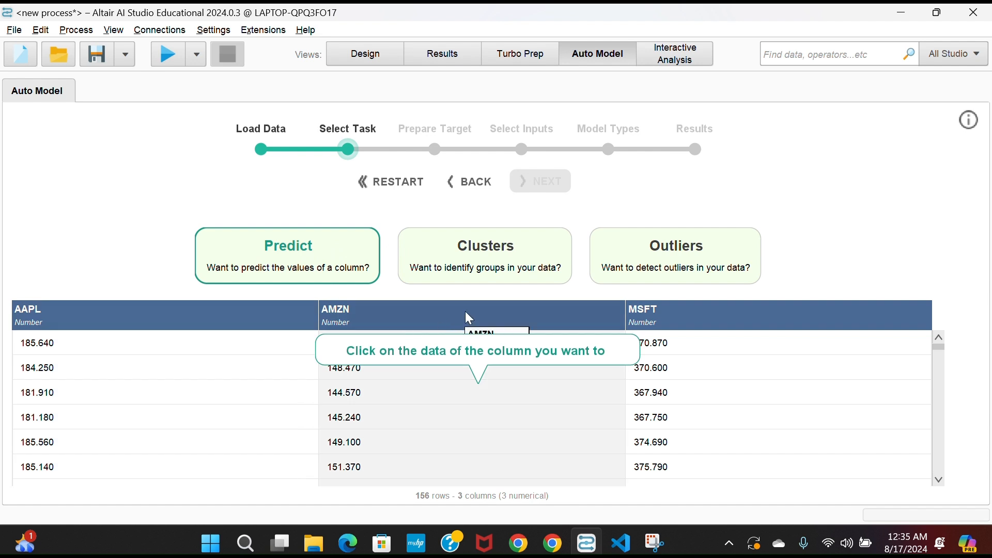
pyautogui.click(467, 314)
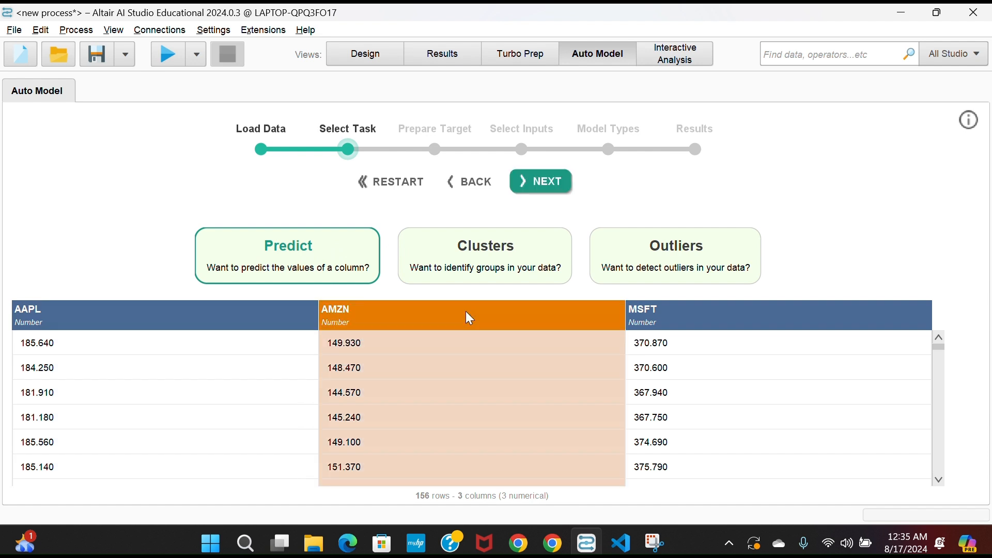
pyautogui.click(534, 175)
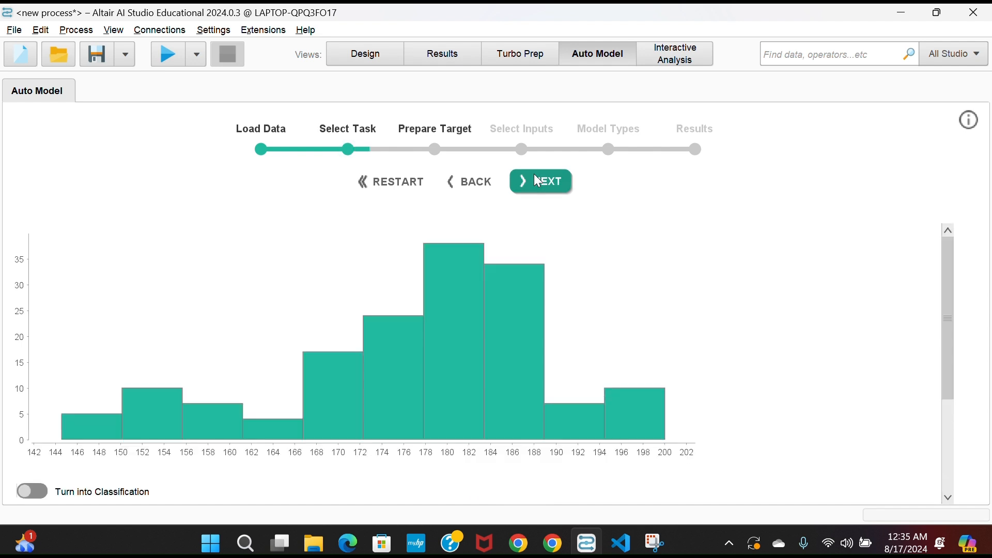
# Accept the numeric target and the MSFT and AAPL inputs, and review the available model types, data preparation and column analysis options.
pyautogui.click(565, 192)
pyautogui.click(461, 184)
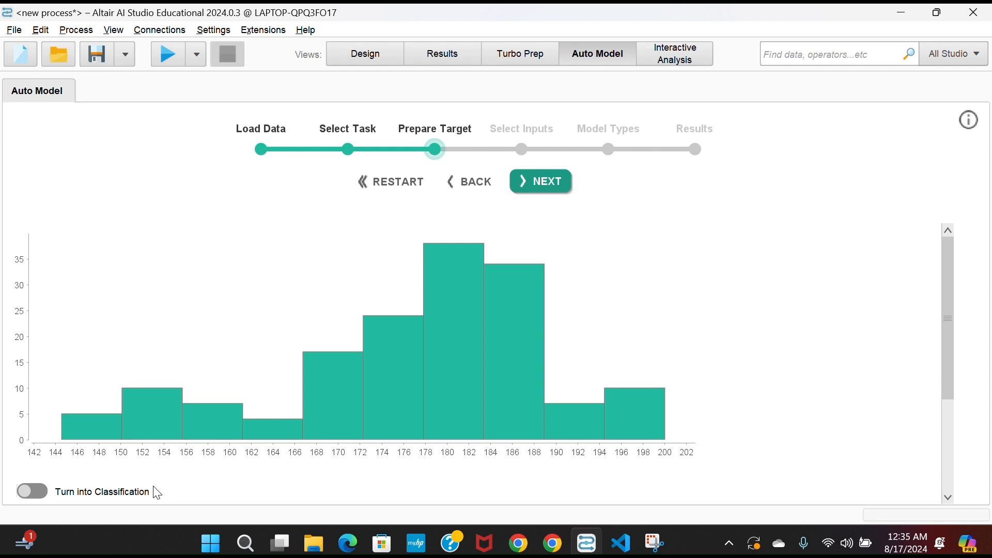
pyautogui.click(540, 182)
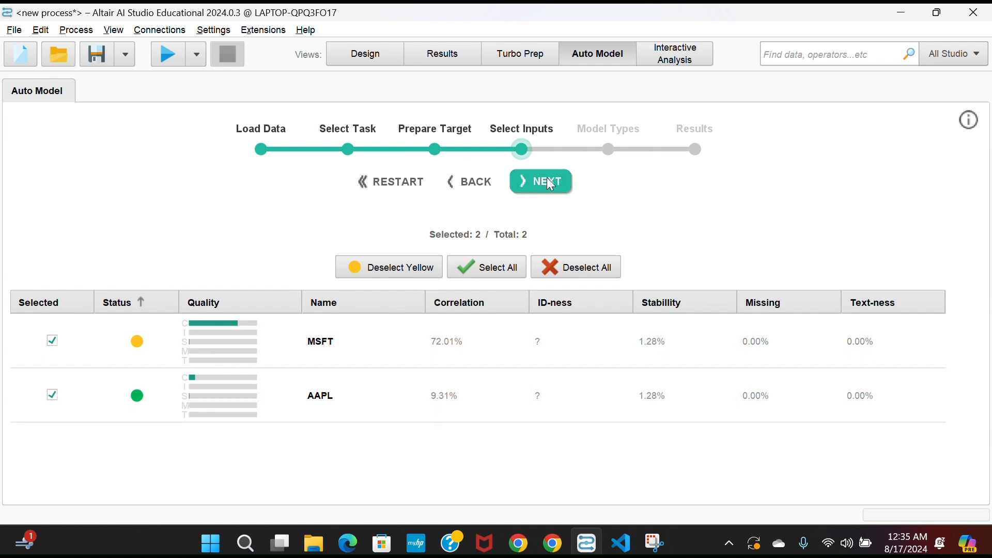
pyautogui.click(548, 192)
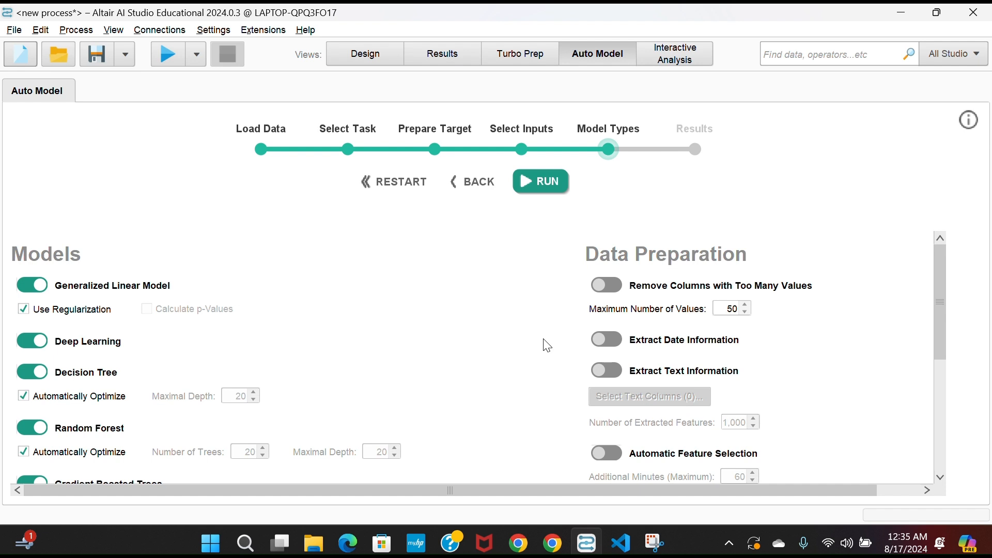
pyautogui.scroll(-2, 637, 376)
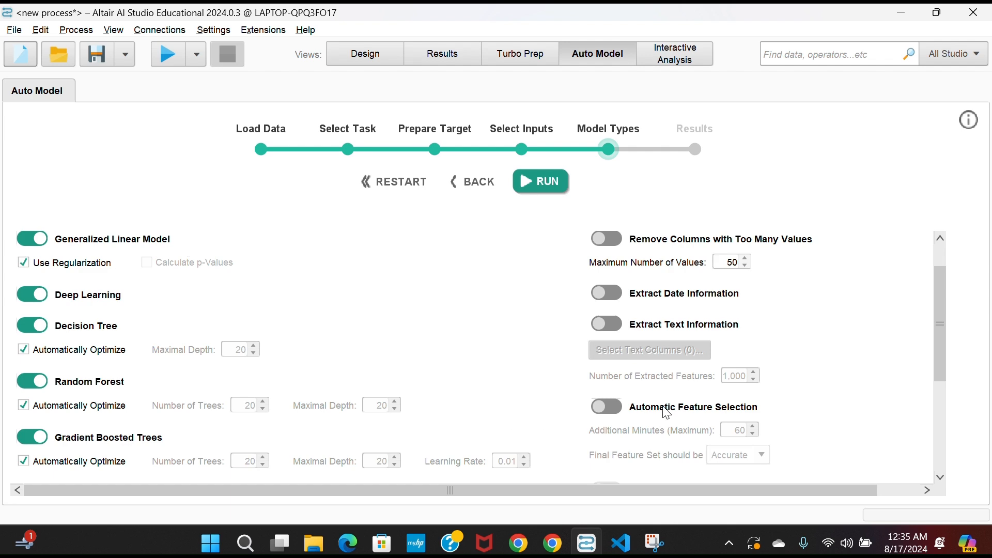
pyautogui.scroll(-5, 607, 413)
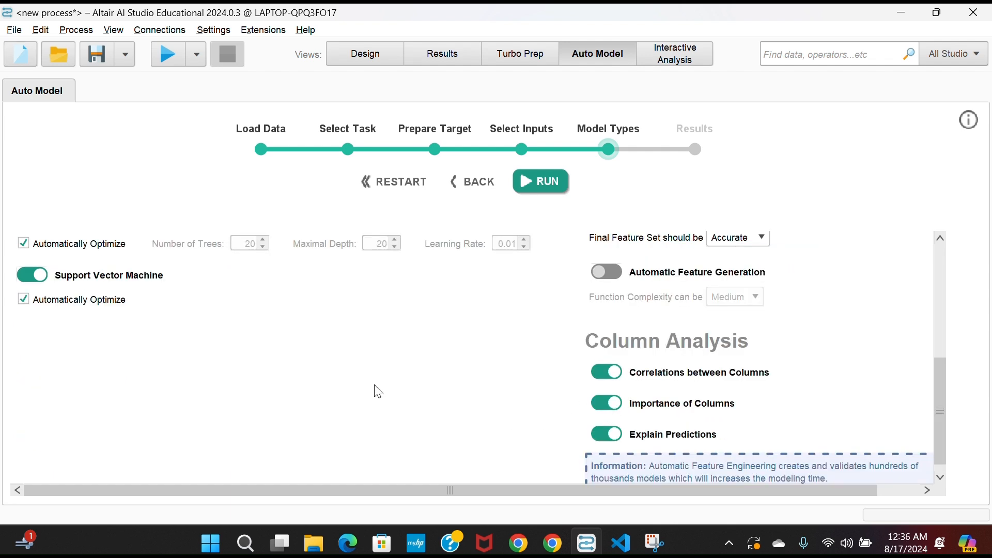
# Run Auto Model with all the listed model types enabled, and return to the process design.
pyautogui.scroll(6, 376, 389)
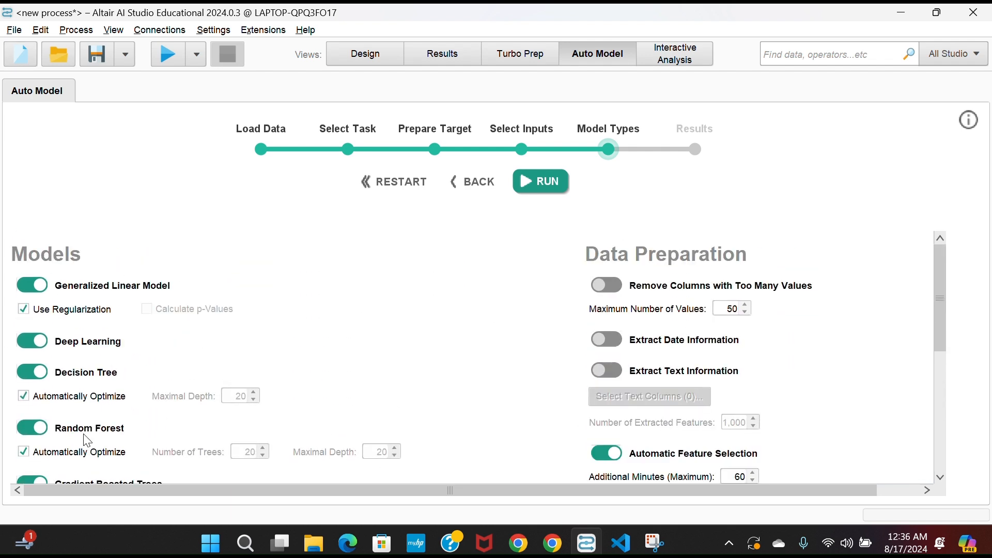
pyautogui.click(540, 187)
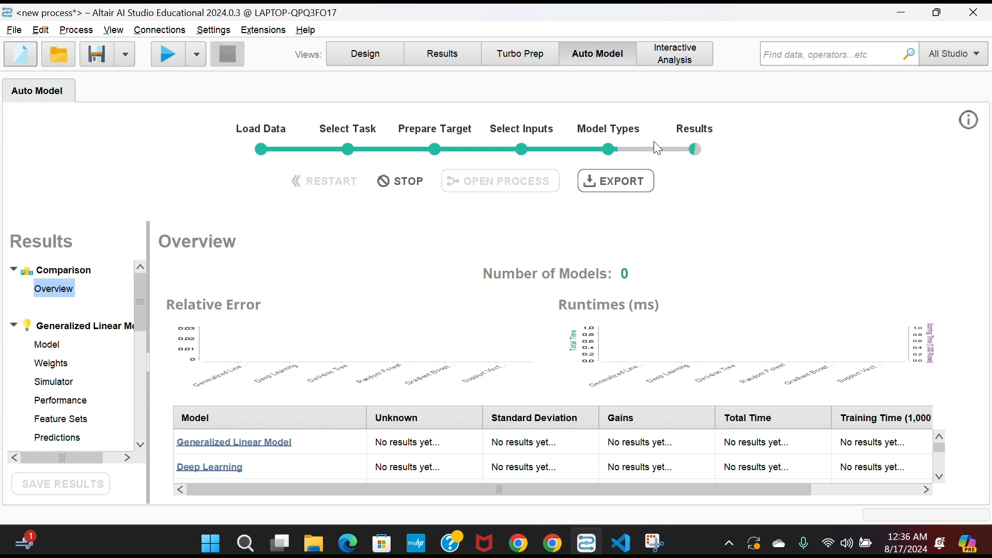
pyautogui.click(374, 58)
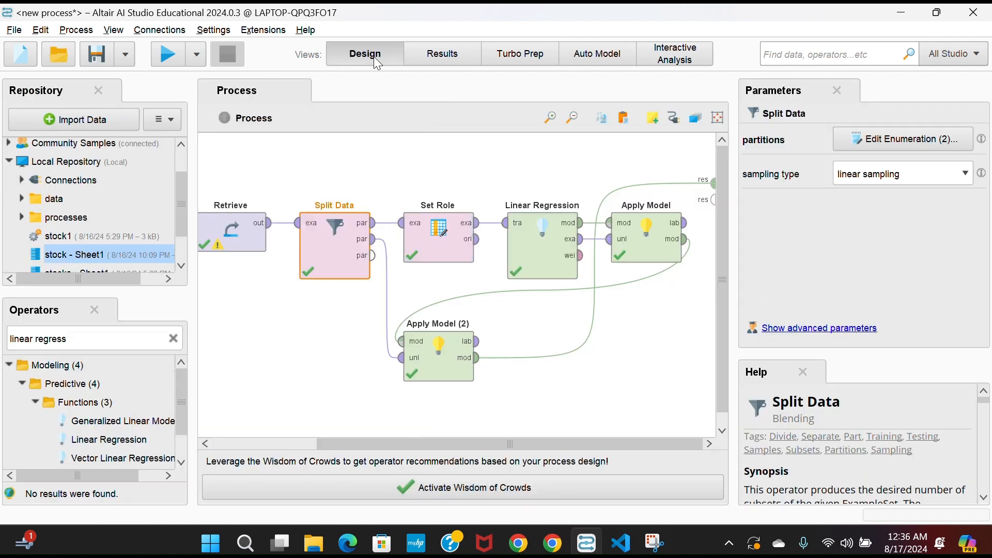
# Switch to Chrome, open the downloaded Stock Prediction Model PDF and show the regression formula on page 4.
pyautogui.moveTo(553, 543)
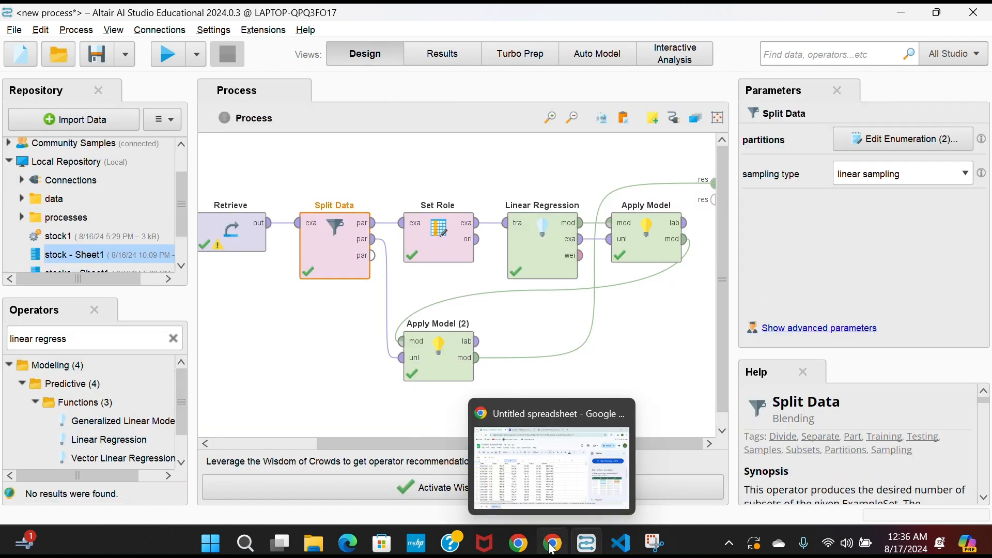
pyautogui.click(554, 489)
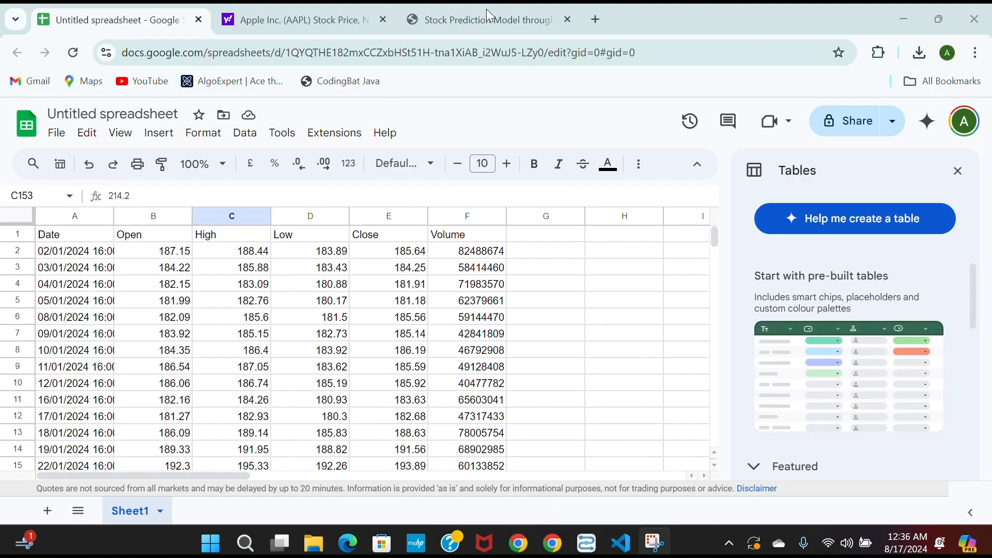
pyautogui.click(362, 24)
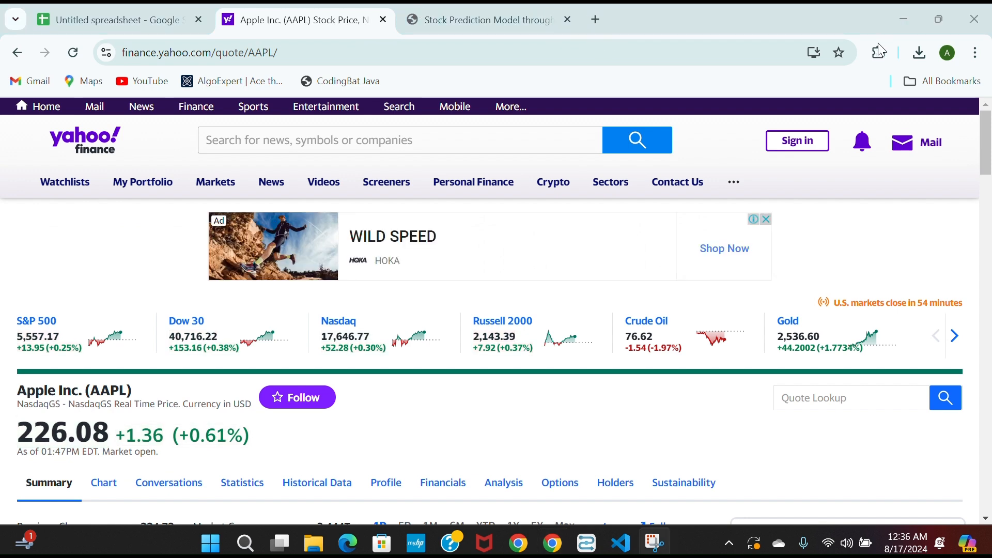
pyautogui.click(919, 52)
pyautogui.click(898, 119)
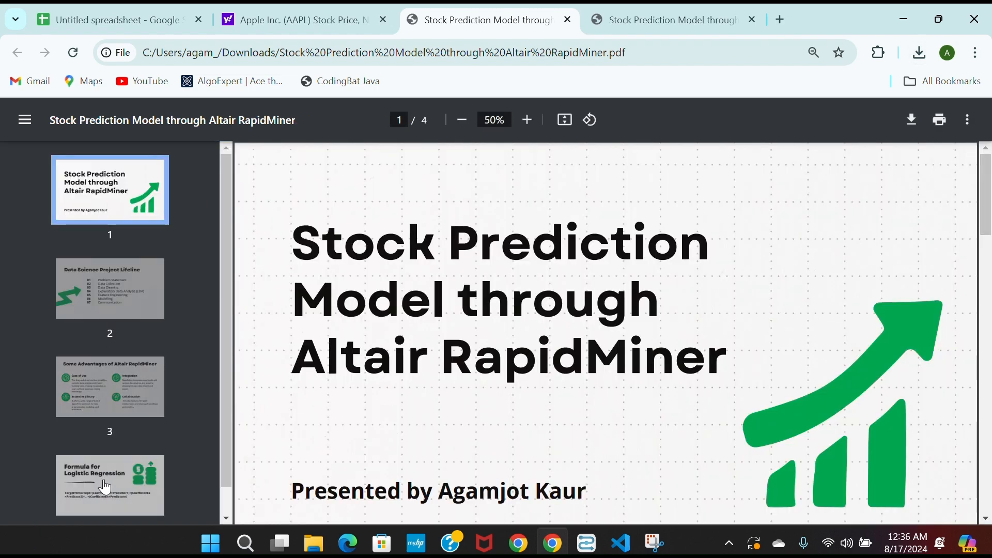
pyautogui.click(105, 488)
pyautogui.scroll(-1, 365, 391)
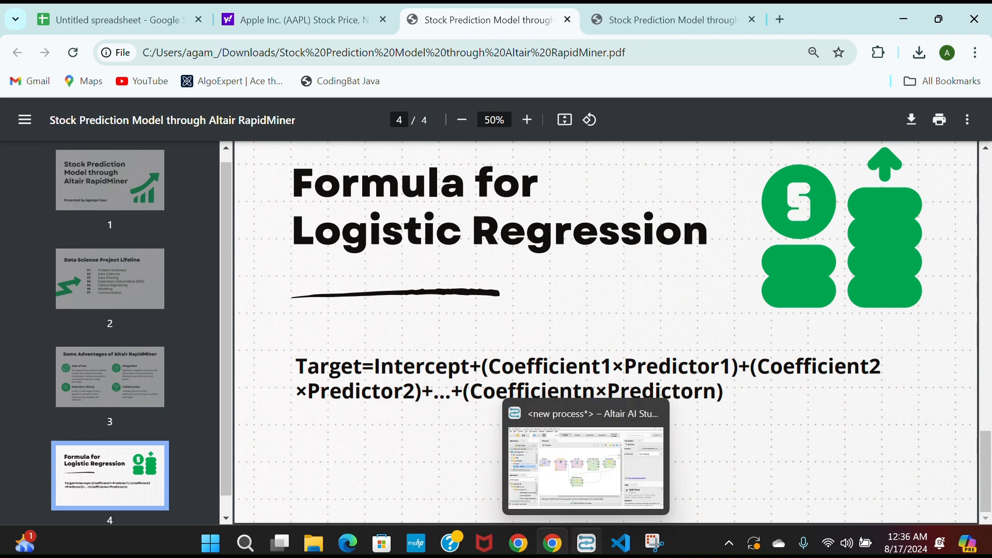
# Switch back to Altair AI Studio and run the process to show the Linear Regression coefficient table.
pyautogui.click(587, 545)
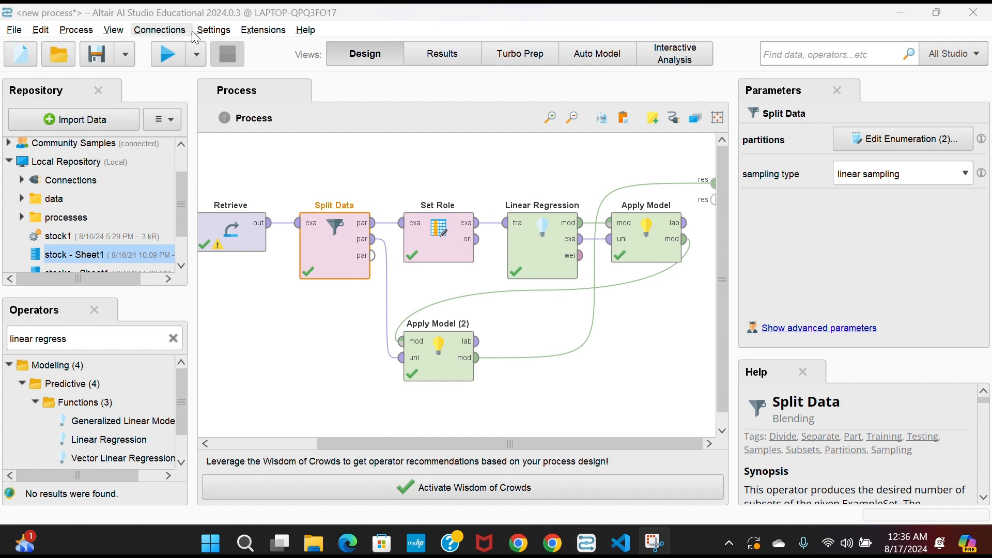
pyautogui.click(174, 57)
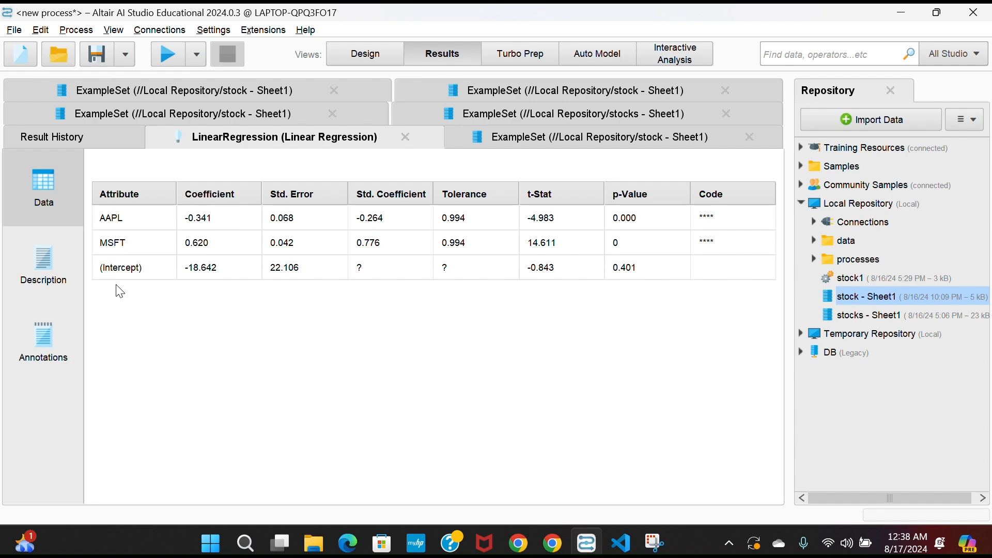
# Return to the Auto Model results and open the Generalized Linear Model simulator.
pyautogui.click(621, 55)
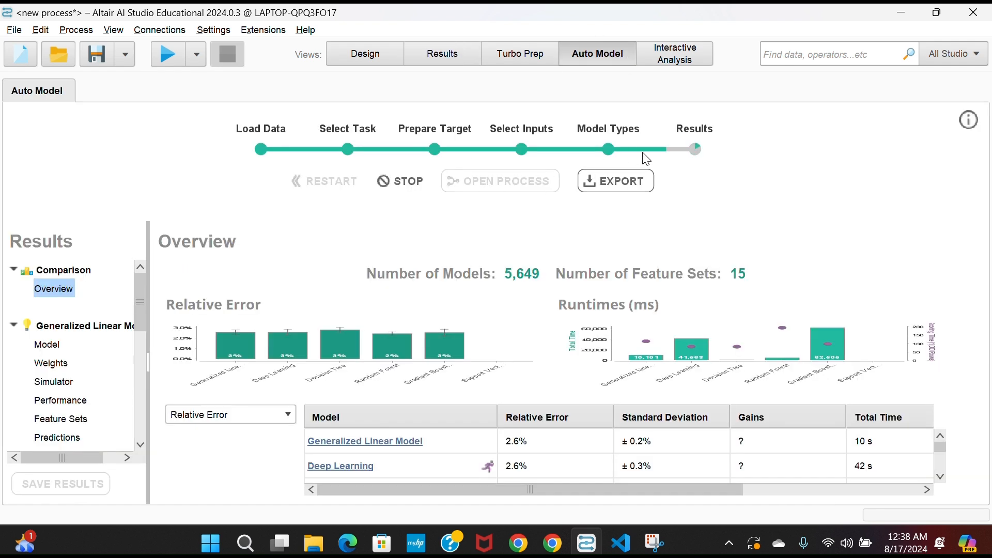
pyautogui.click(445, 57)
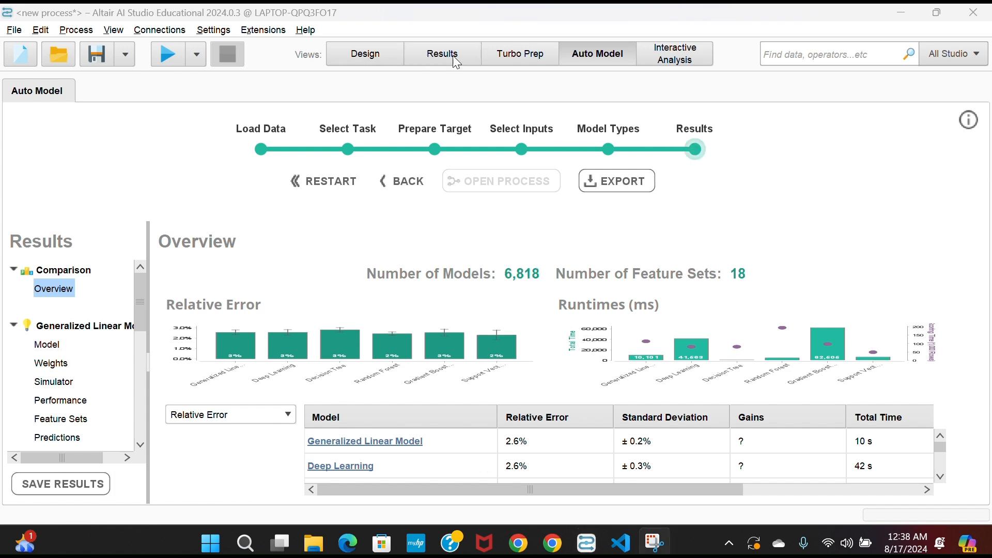
pyautogui.click(57, 384)
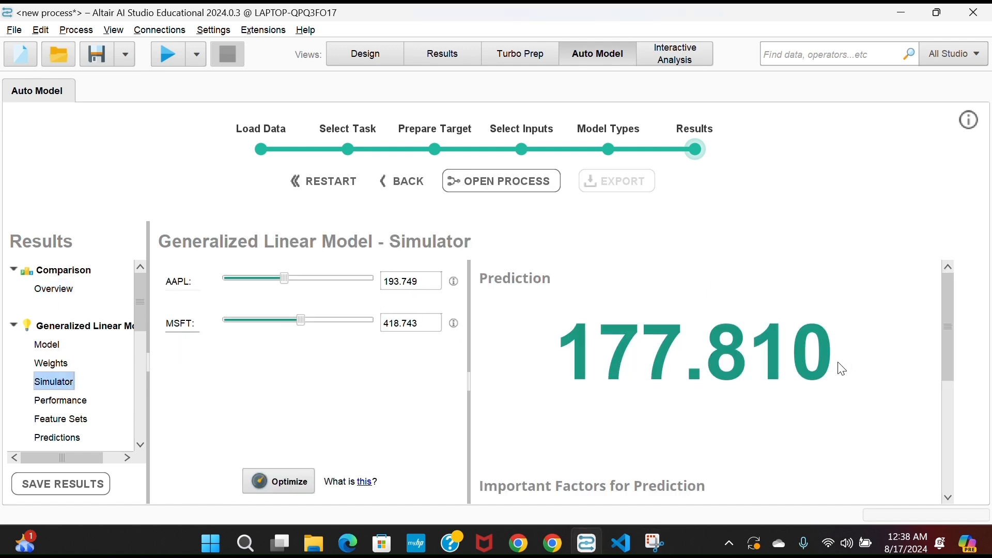
# Switch to Chrome and search Google for "microsoft stock" in a new tab.
pyautogui.click(547, 549)
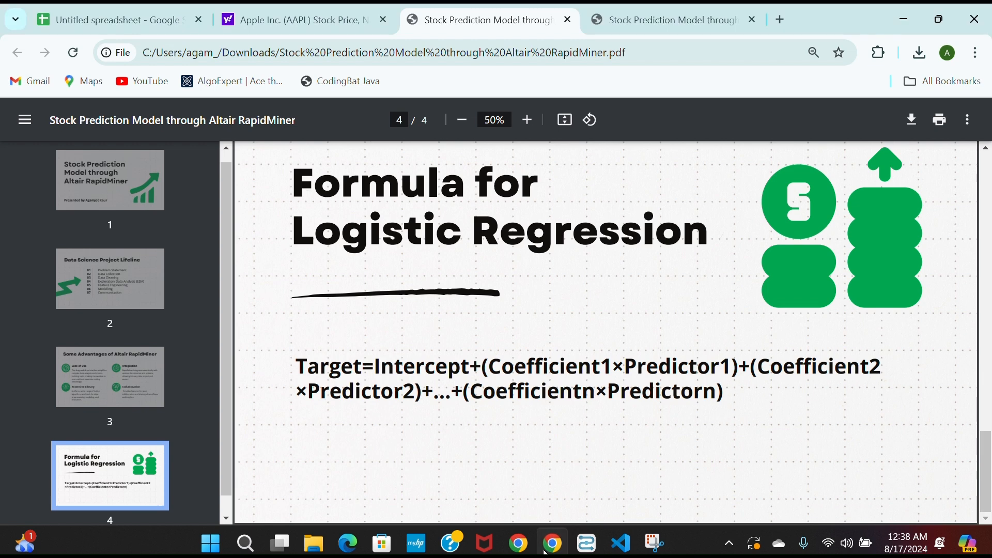
pyautogui.click(781, 19)
pyautogui.click(461, 359)
pyautogui.write('mi')
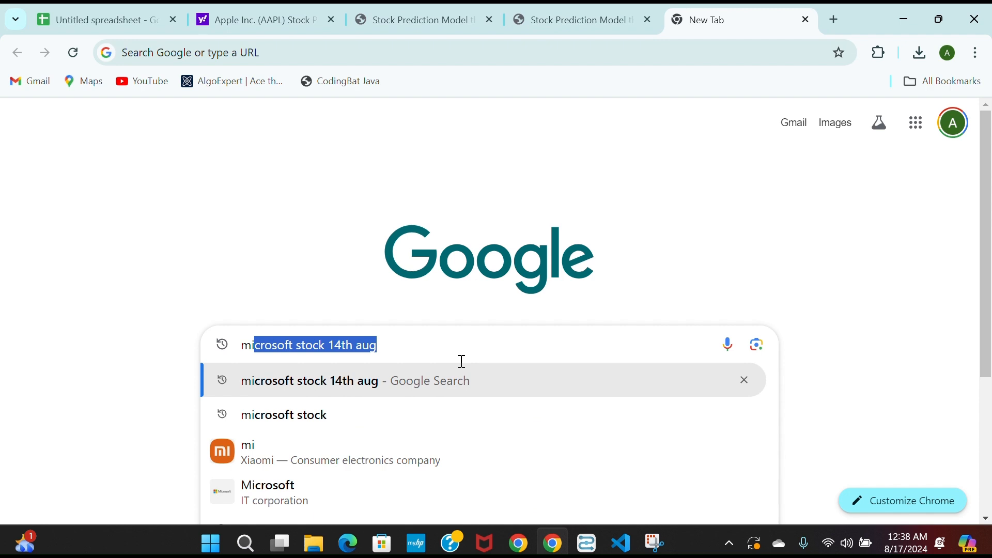
pyautogui.write('crosoft stock 14th a')
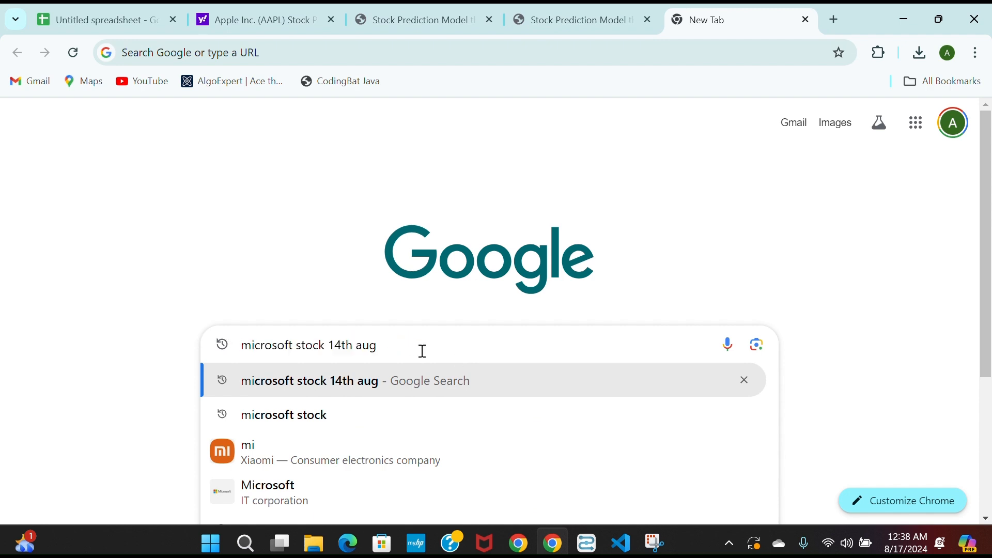
pyautogui.press('BackSpace')
pyautogui.press('BackSpace')
pyautogui.press('BackSpace')
pyautogui.press('BackSpace')
pyautogui.press('BackSpace')
pyautogui.press('BackSpace')
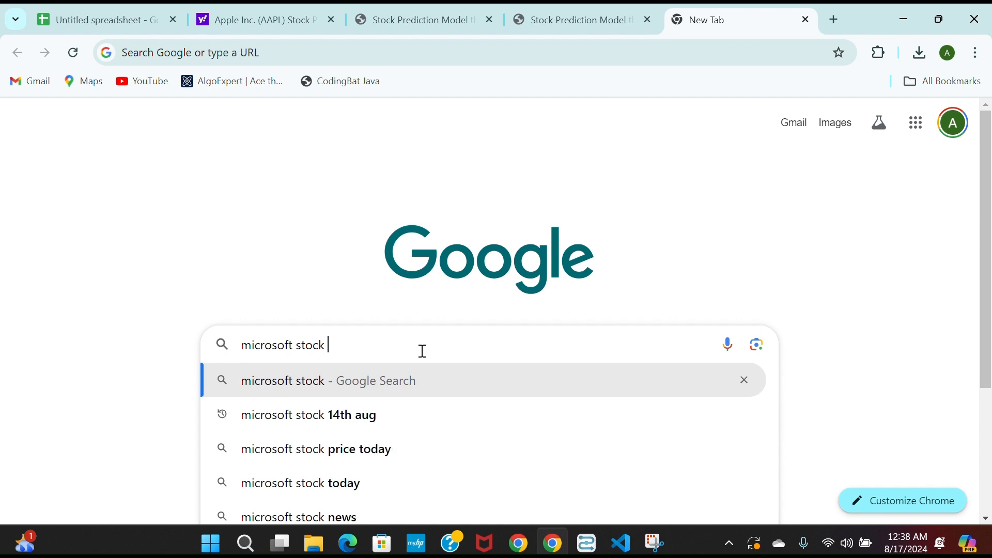
pyautogui.press('Return')
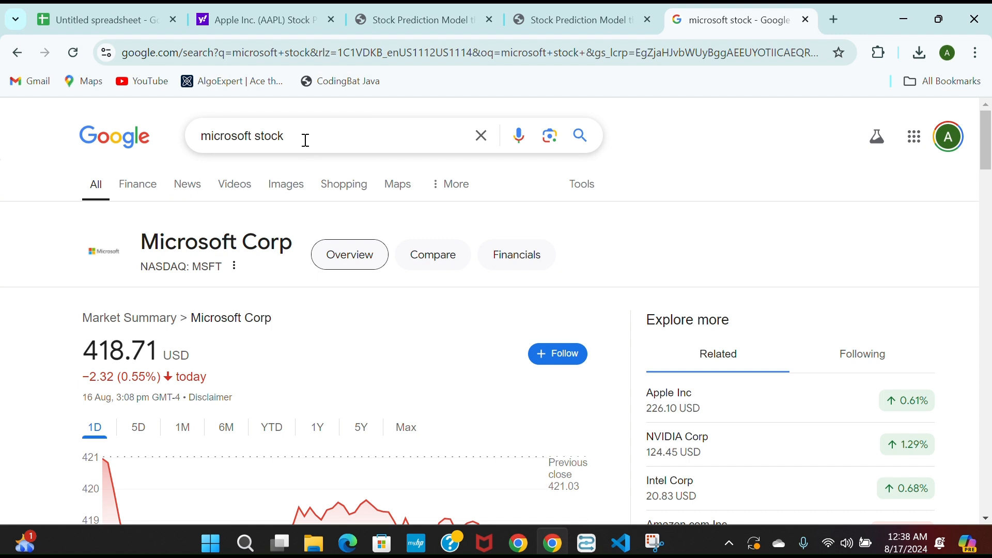
# Search Google for "amazon stock price" and switch back to the Altair AI Studio simulator to compare the prediction.
pyautogui.moveTo(306, 140); pyautogui.dragTo(160, 126)
pyautogui.write('amzo')
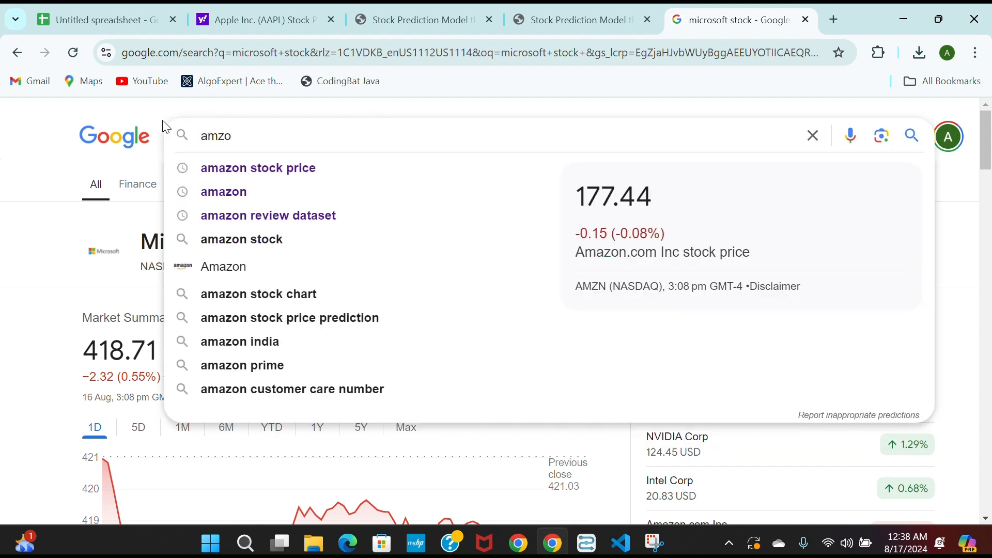
pyautogui.press('Down')
pyautogui.press('Return')
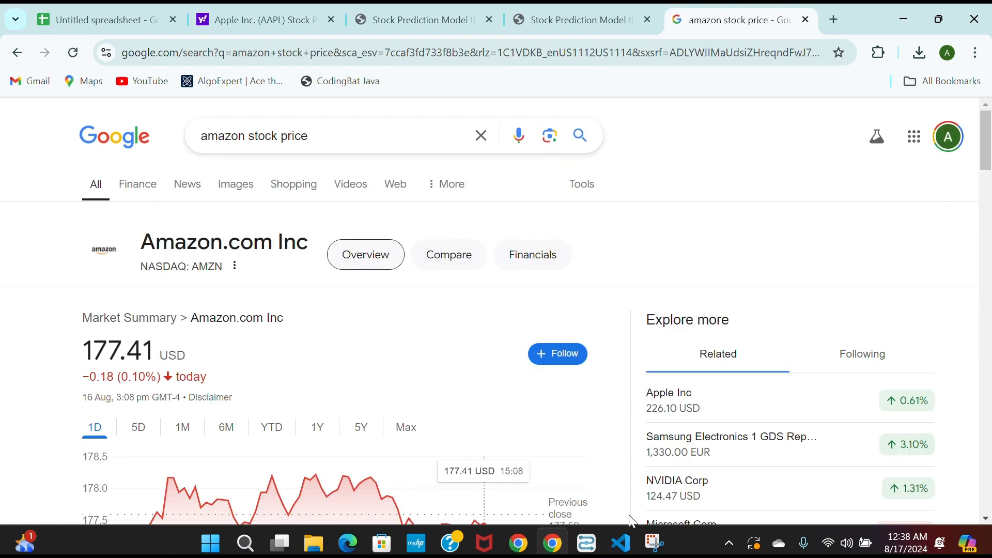
pyautogui.click(578, 548)
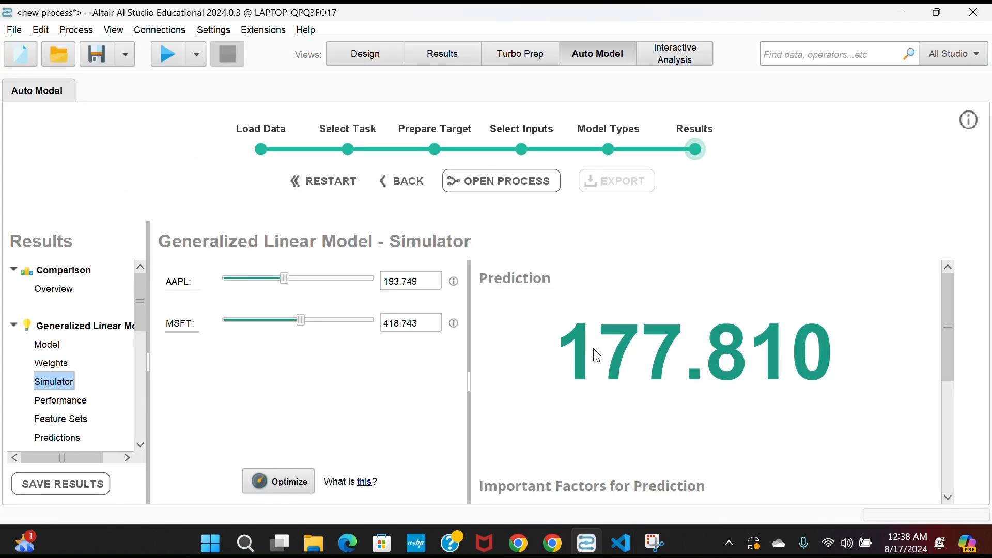